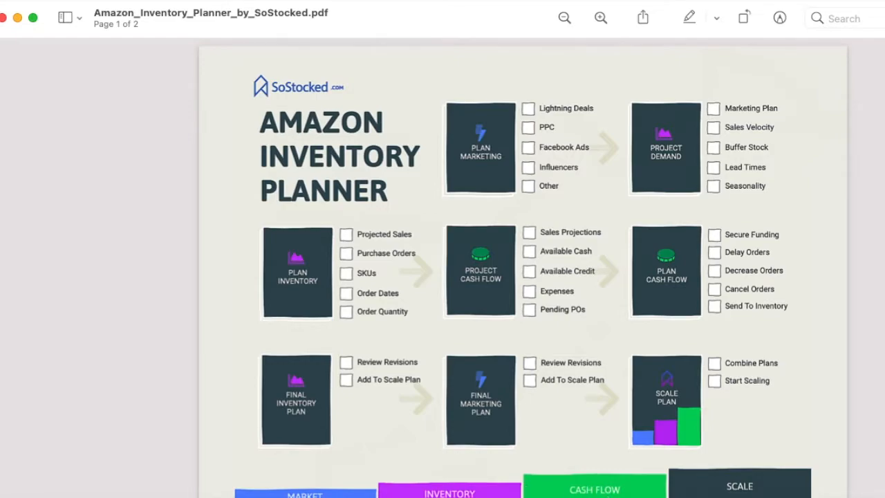
# Switch to the Amazon Marketing Planner spreadsheet in the browser and read the open Inventory-Minded Marketing article.
pyautogui.press('super+Tab')
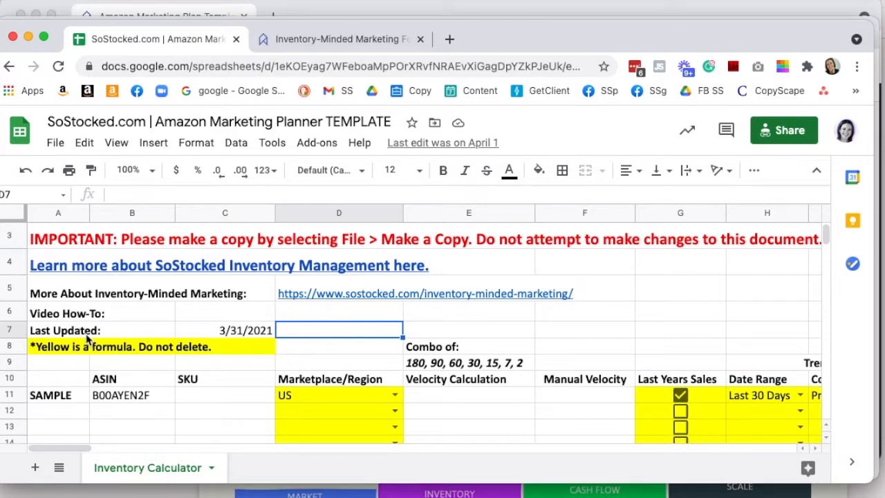
pyautogui.click(113, 399)
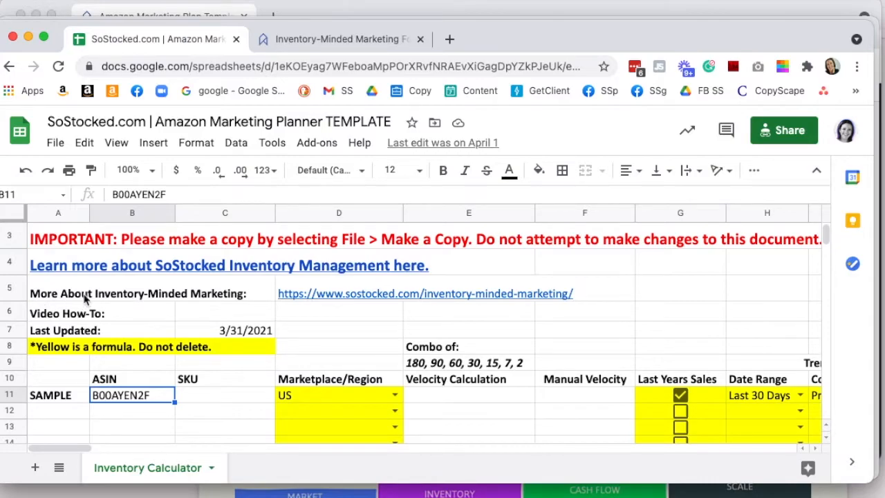
pyautogui.moveTo(332, 303)
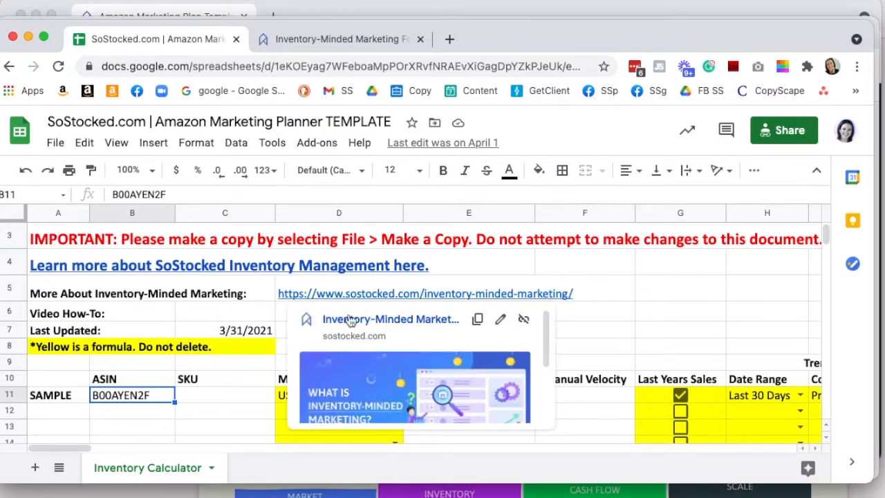
pyautogui.click(318, 38)
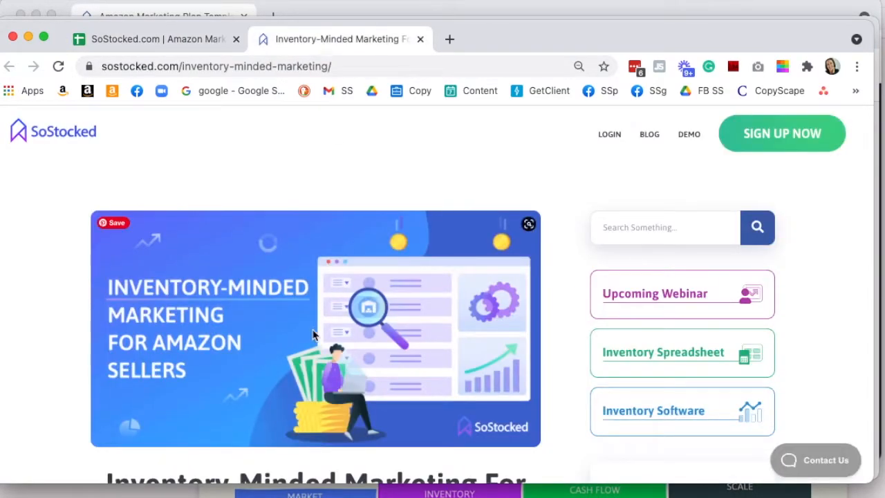
pyautogui.scroll(-5, 313, 335)
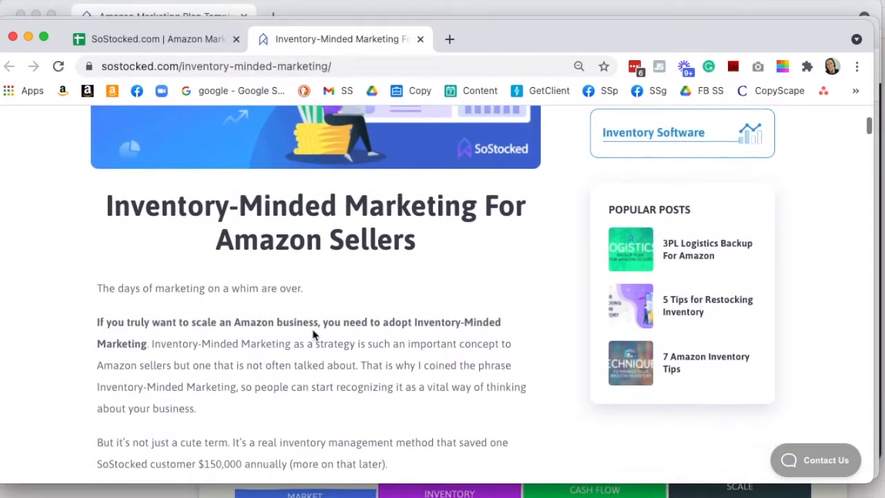
pyautogui.scroll(-1, 313, 334)
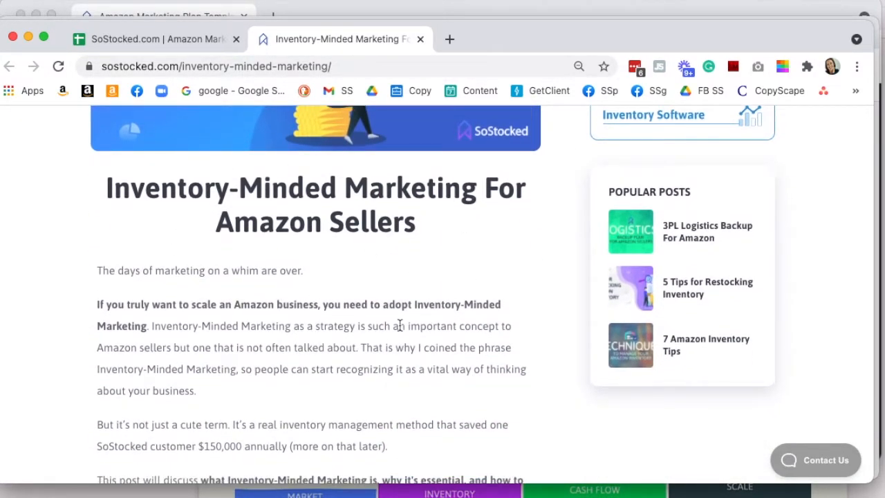
pyautogui.scroll(-3, 381, 340)
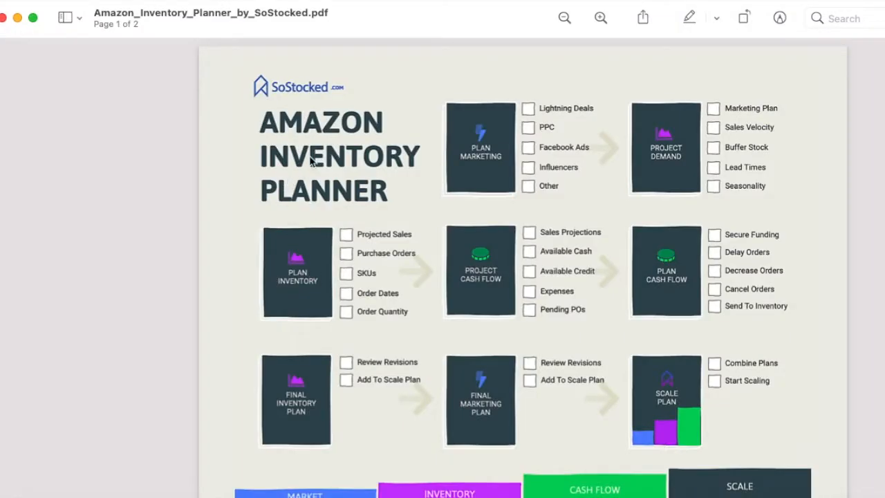
# Review the Amazon Inventory Planner PDF, then switch to the marketing planner spreadsheet and examine its introductory rows and SAMPLE row.
pyautogui.scroll(-1, 289, 163)
pyautogui.scroll(-1, 290, 163)
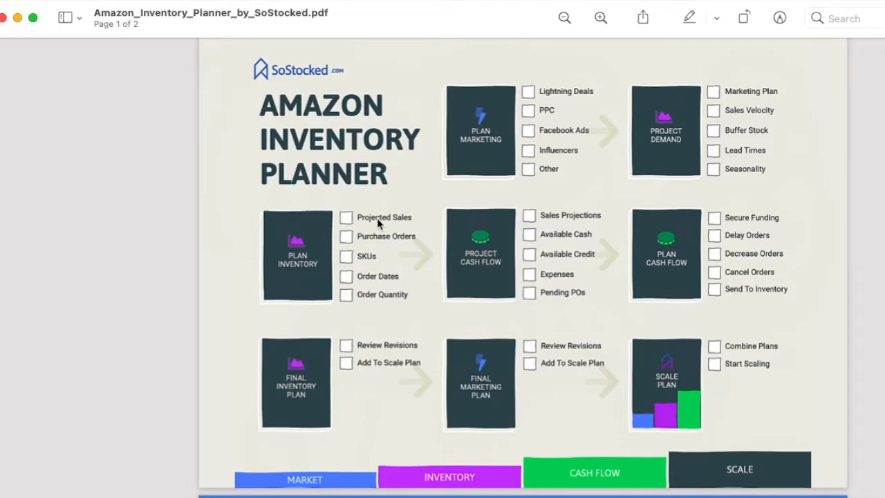
pyautogui.press('super+Tab')
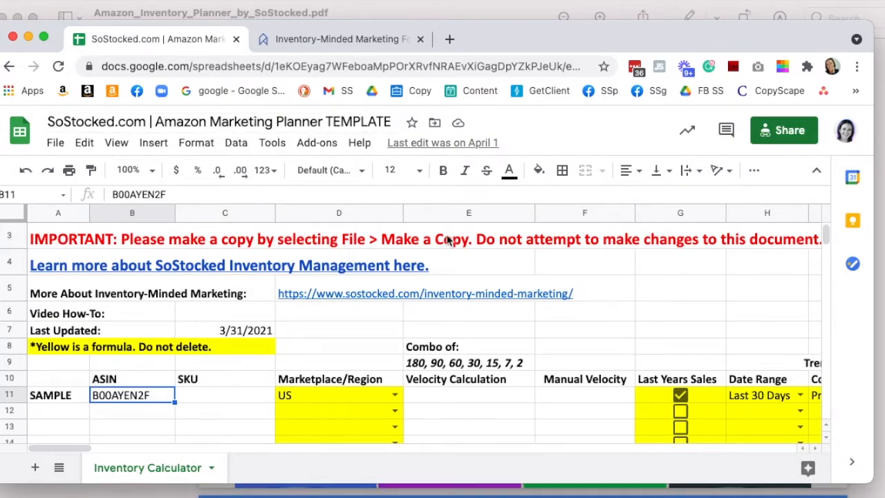
pyautogui.click(56, 142)
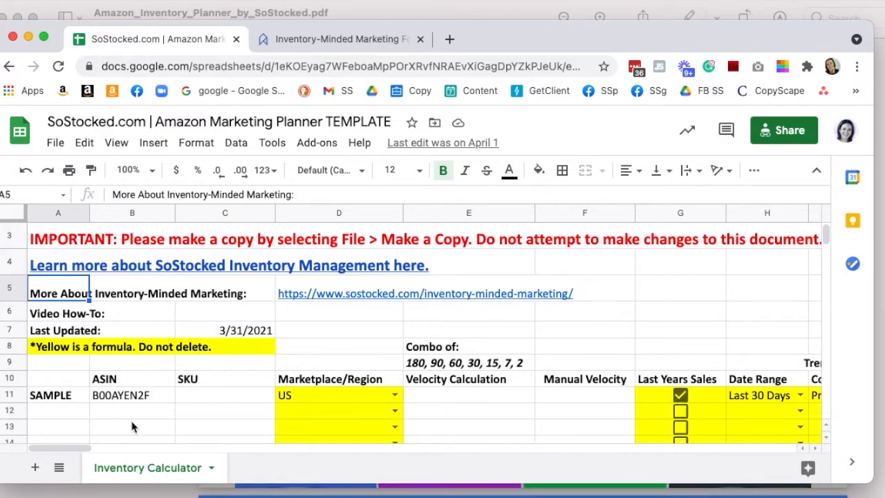
pyautogui.click(70, 330)
pyautogui.scroll(-1, 71, 318)
pyautogui.click(49, 289)
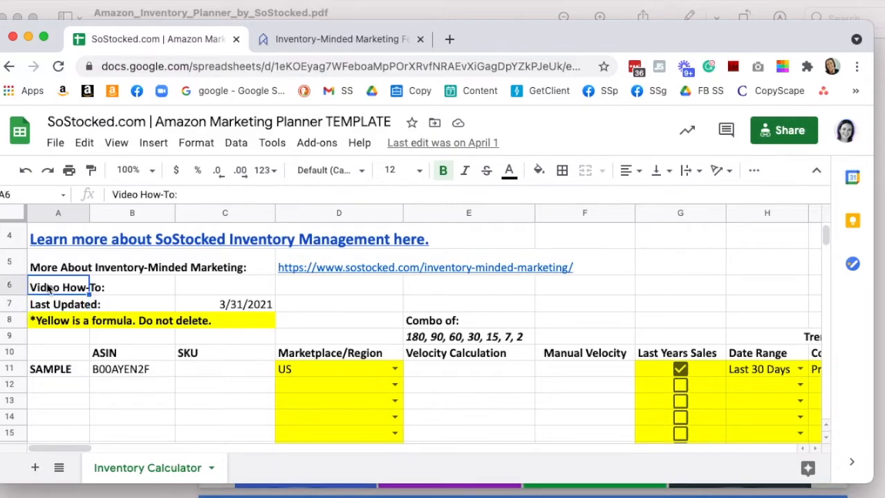
pyautogui.click(213, 290)
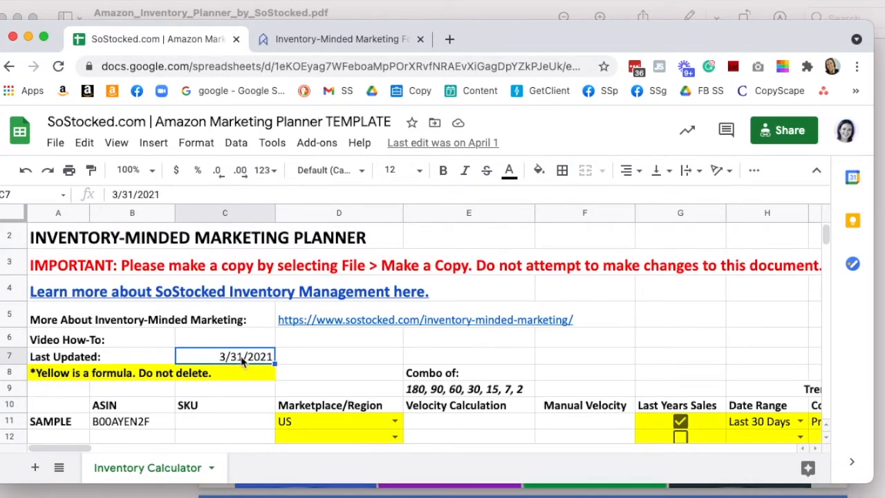
pyautogui.scroll(-1, 243, 362)
pyautogui.scroll(-1, 177, 419)
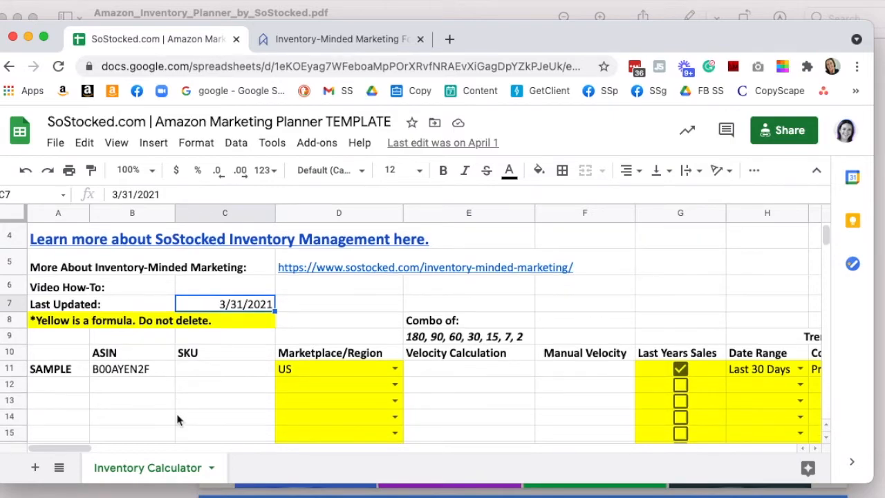
pyautogui.click(67, 372)
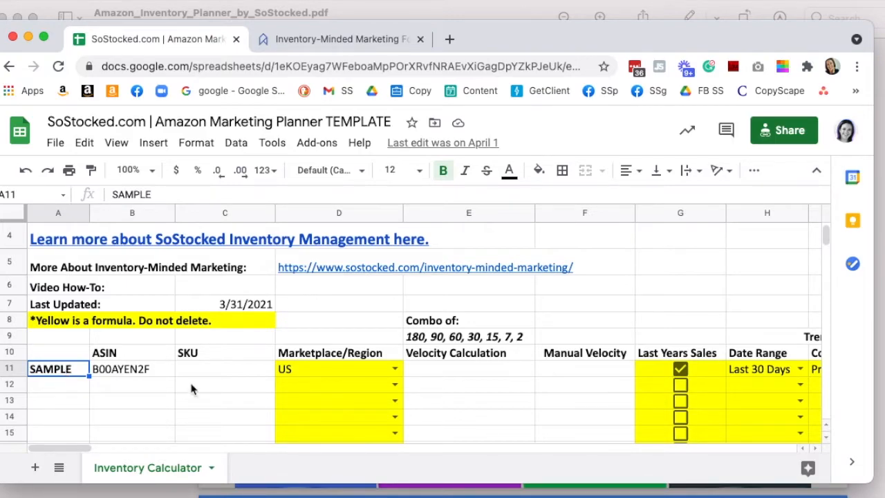
pyautogui.click(117, 376)
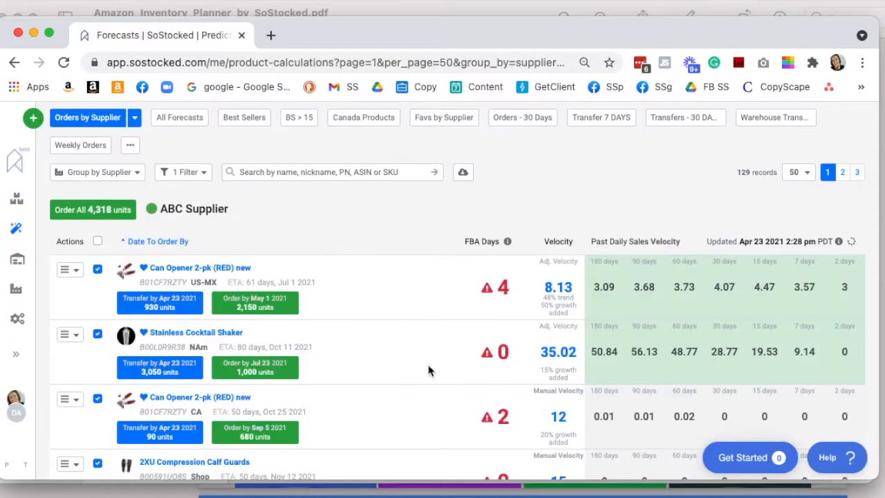
# Examine the Stainless Cocktail Shaker's average velocity calculation and its detailed forecast settings.
pyautogui.click(558, 359)
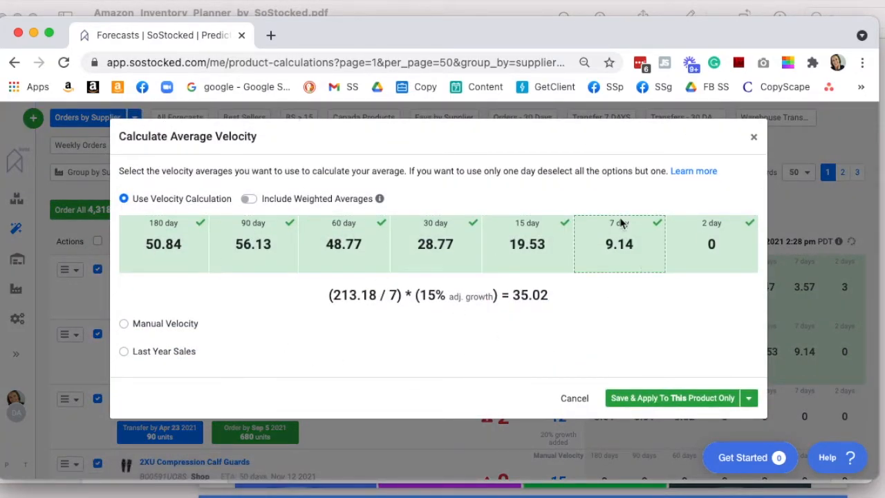
pyautogui.click(753, 137)
pyautogui.click(525, 353)
pyautogui.scroll(-10, 127, 396)
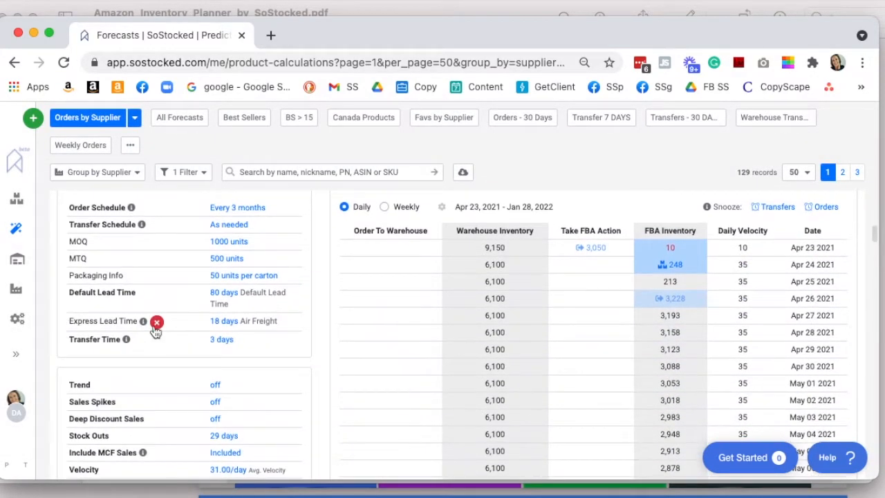
pyautogui.scroll(-3, 154, 331)
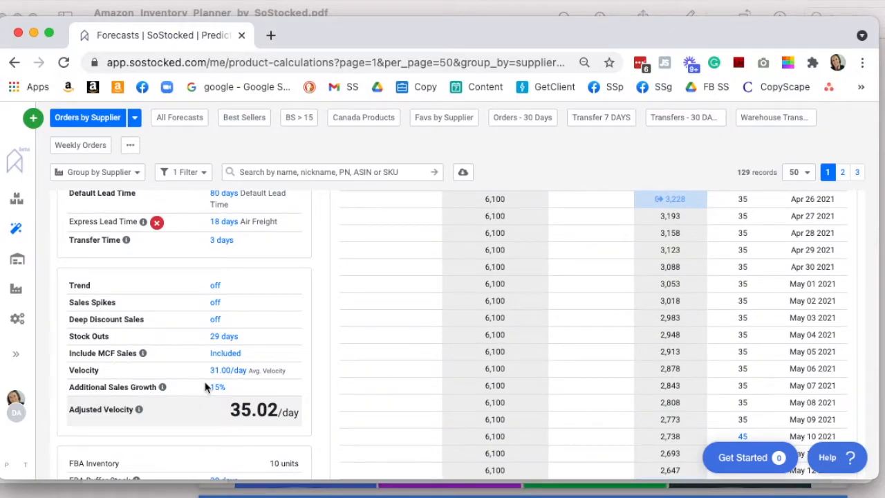
pyautogui.scroll(-3, 214, 388)
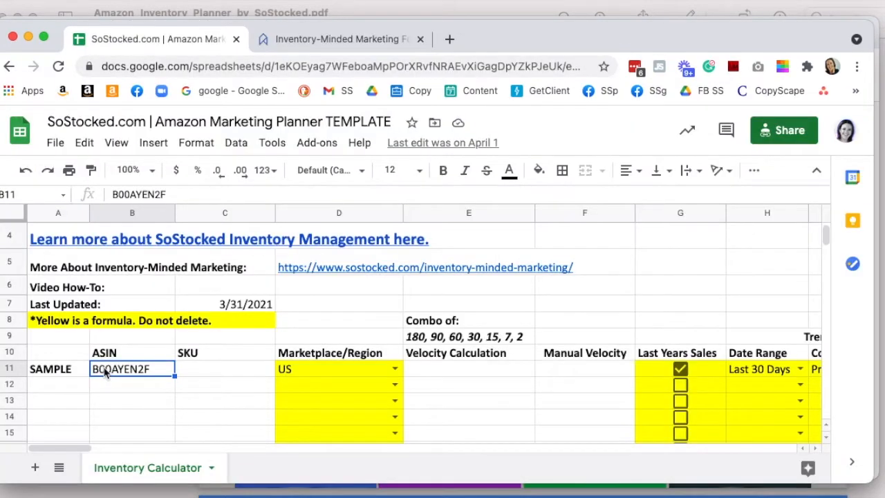
# Examine the ASIN and SKU cells of the SAMPLE row in the marketing planner.
pyautogui.click(219, 372)
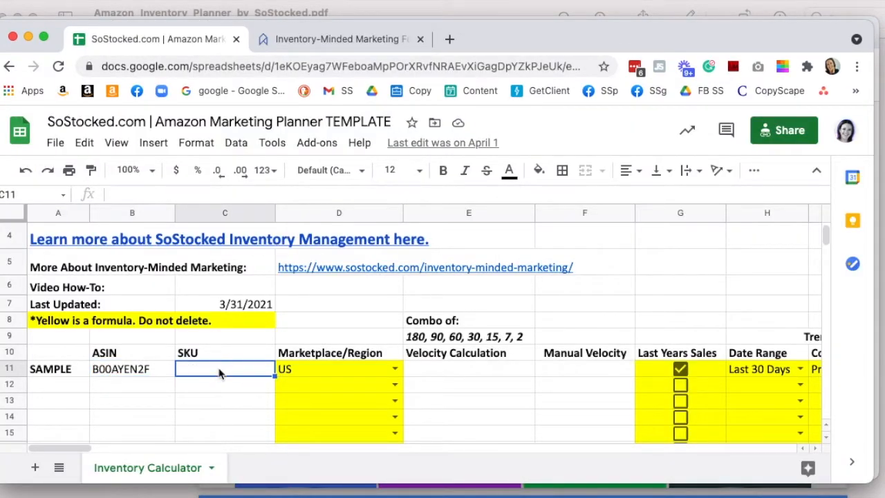
pyautogui.press('Left')
pyautogui.press('Right')
pyautogui.click(97, 373)
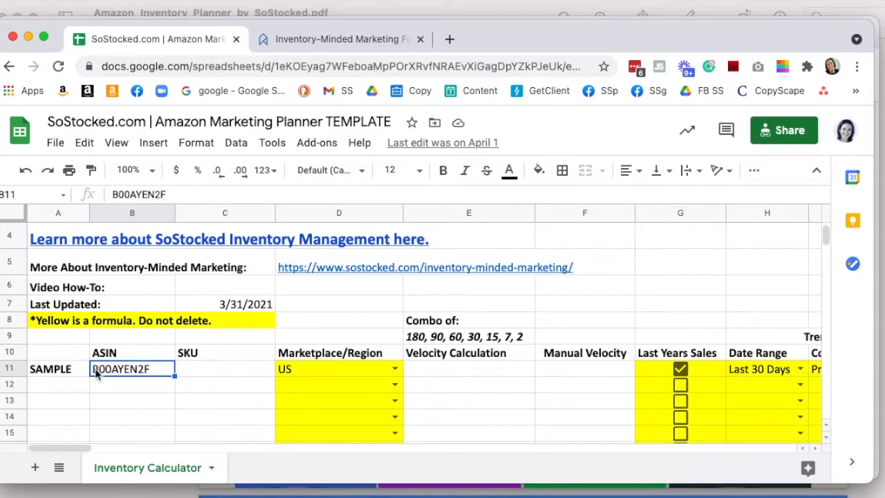
pyautogui.press('Right')
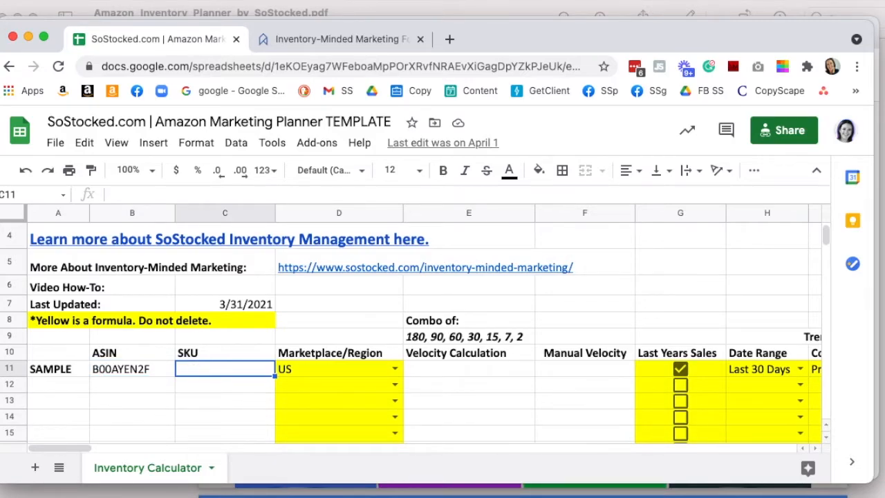
# Change the SAMPLE row's marketplace to NAm, and set it back to US.
pyautogui.scroll(-1, 338, 350)
pyautogui.click(342, 346)
pyautogui.click(394, 340)
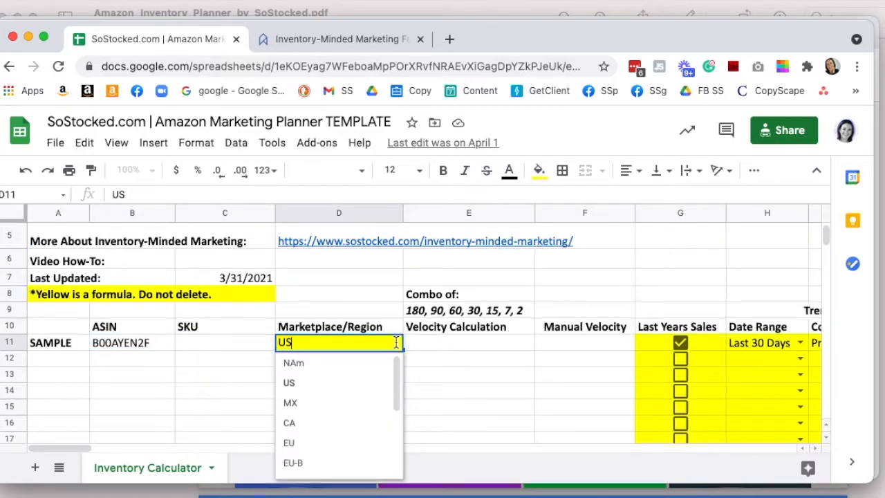
pyautogui.click(295, 364)
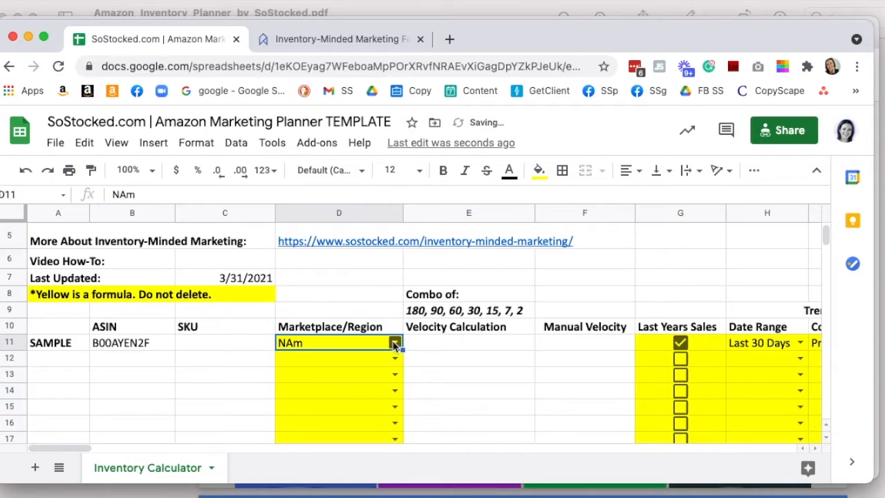
pyautogui.click(395, 344)
pyautogui.click(294, 381)
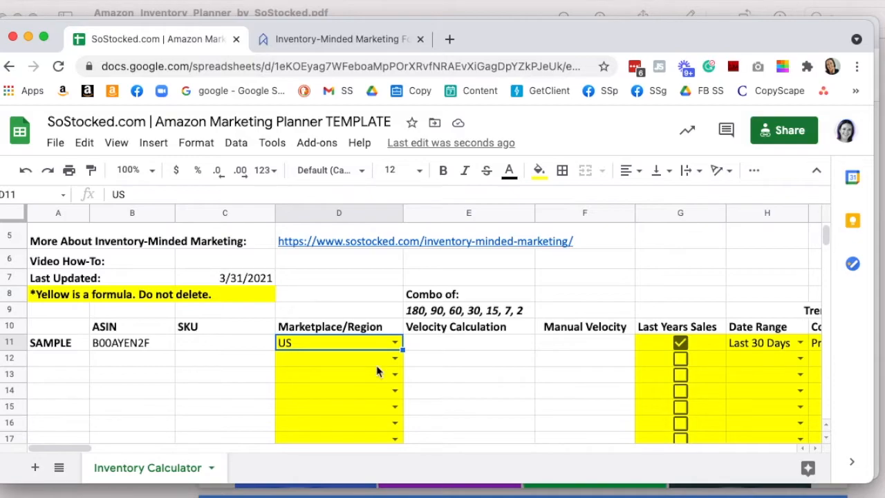
# Enter "90, 60,30" as the velocity calculation of the SAMPLE row.
pyautogui.click(446, 344)
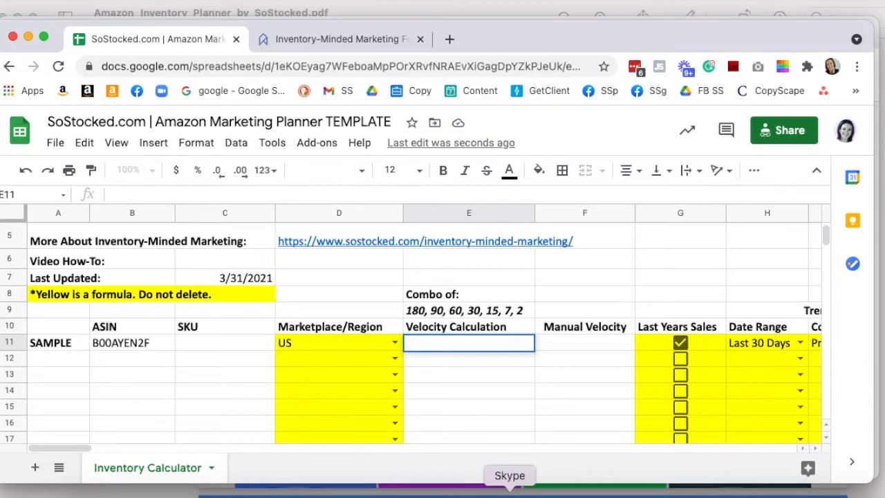
pyautogui.write('90, 60,30')
pyautogui.press('Return')
pyautogui.press('Up')
# Switch to the SoStocked forecasts and limit the Stainless Cocktail Shaker's velocity calculation to the 90, 60 and 30 day averages.
pyautogui.press('super+grave')
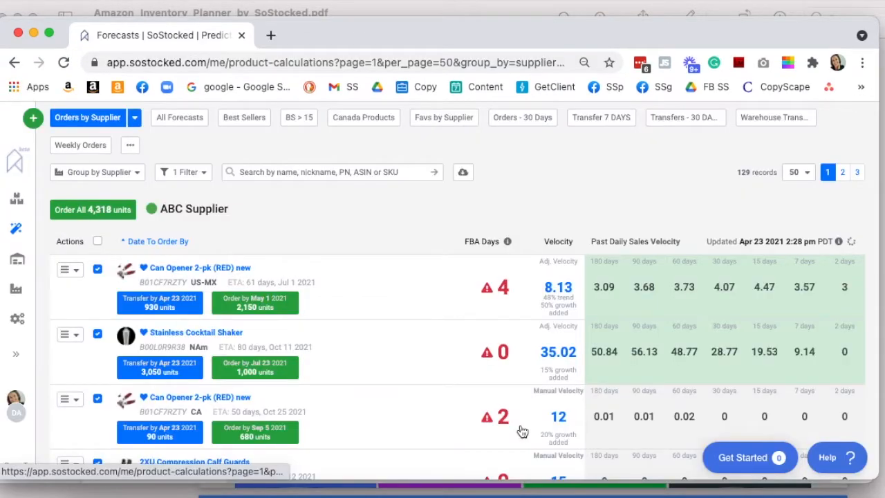
pyautogui.click(565, 353)
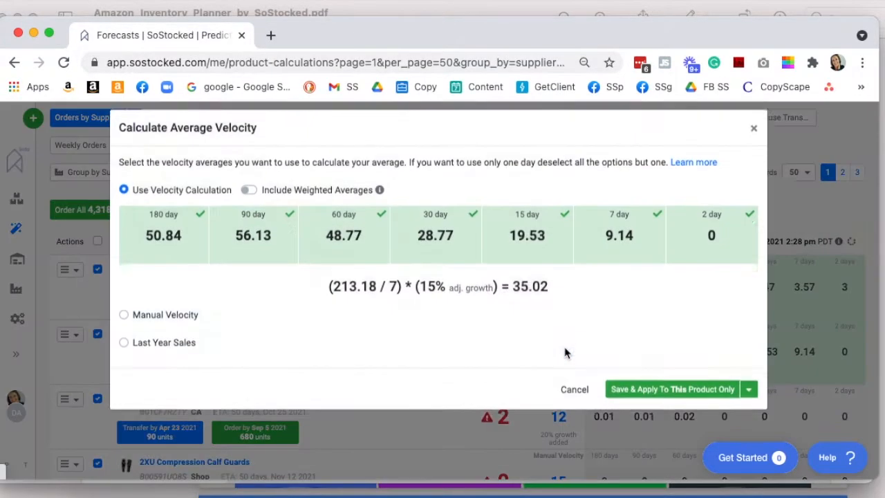
pyautogui.click(734, 228)
pyautogui.click(608, 245)
pyautogui.click(555, 247)
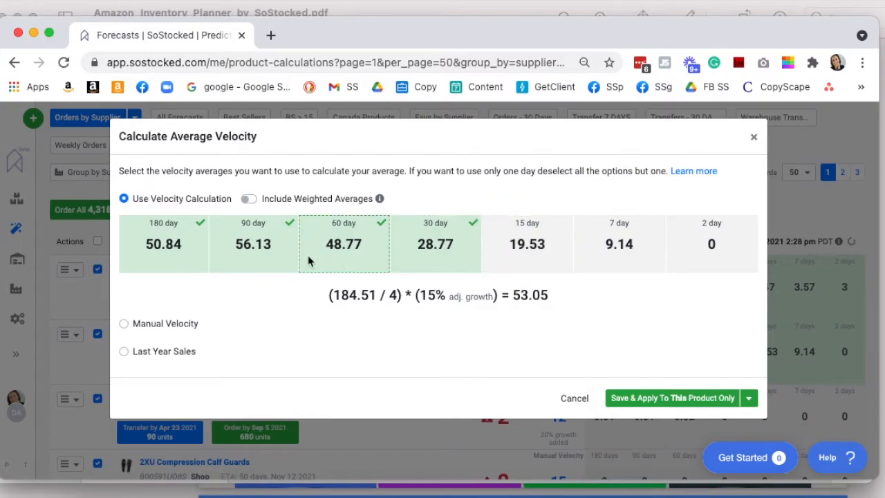
pyautogui.click(145, 254)
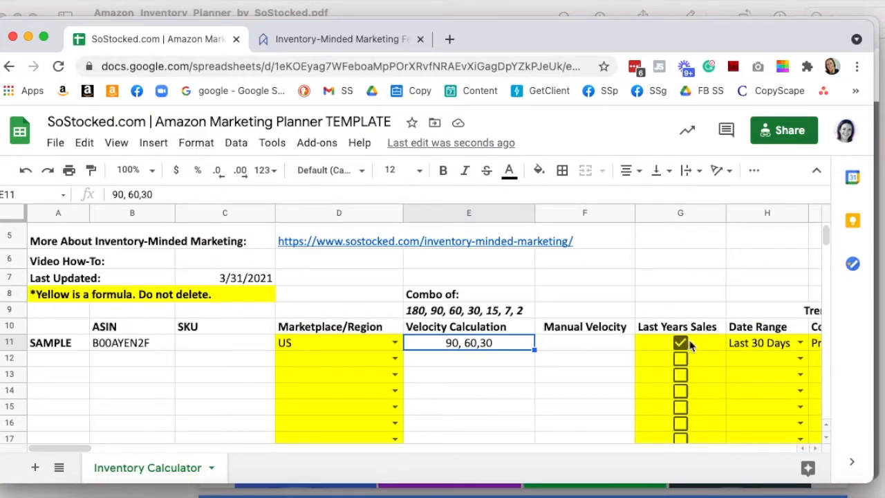
# Untick Last Years Sales in the SAMPLE row and clear the row's velocity calculation.
pyautogui.click(683, 343)
pyautogui.click(450, 332)
pyautogui.moveTo(449, 332); pyautogui.dragTo(670, 326)
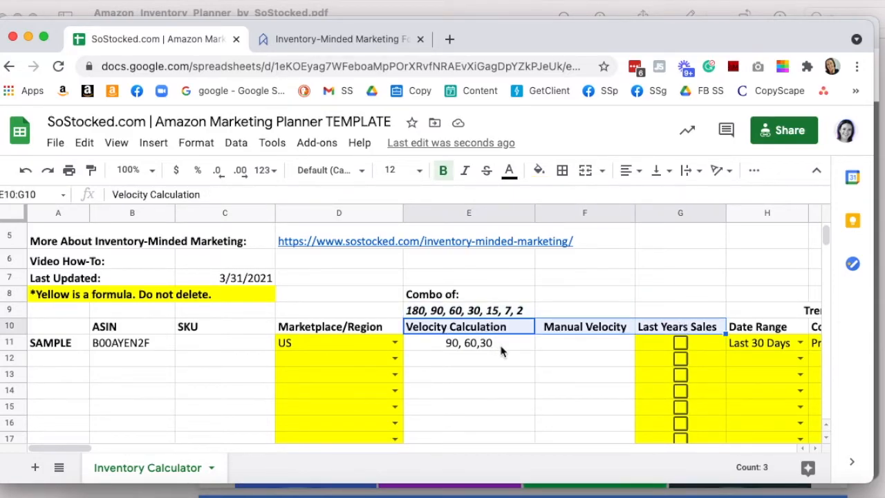
pyautogui.click(477, 343)
pyautogui.press('Delete')
# Enter 20 as the manual velocity of the SAMPLE row.
pyautogui.click(585, 343)
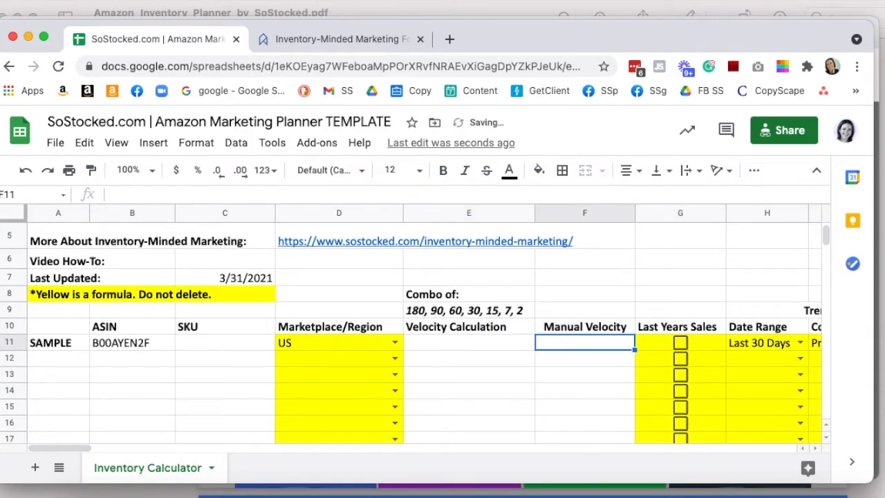
pyautogui.write('20')
pyautogui.press('Return')
pyautogui.doubleClick(585, 343)
pyautogui.press('Return')
pyautogui.click(584, 343)
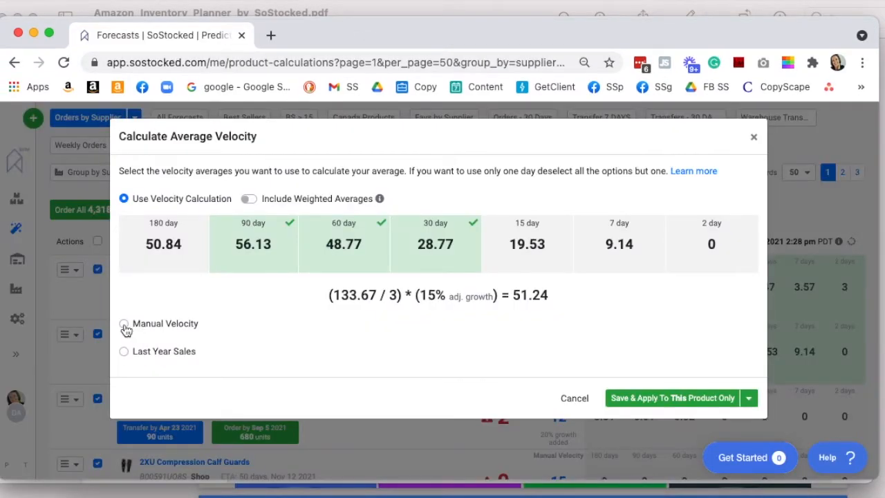
# Choose Manual Velocity for the Stainless Cocktail Shaker's average velocity and set it to 20.
pyautogui.click(125, 325)
pyautogui.doubleClick(173, 265)
pyautogui.write('20')
pyautogui.click(223, 296)
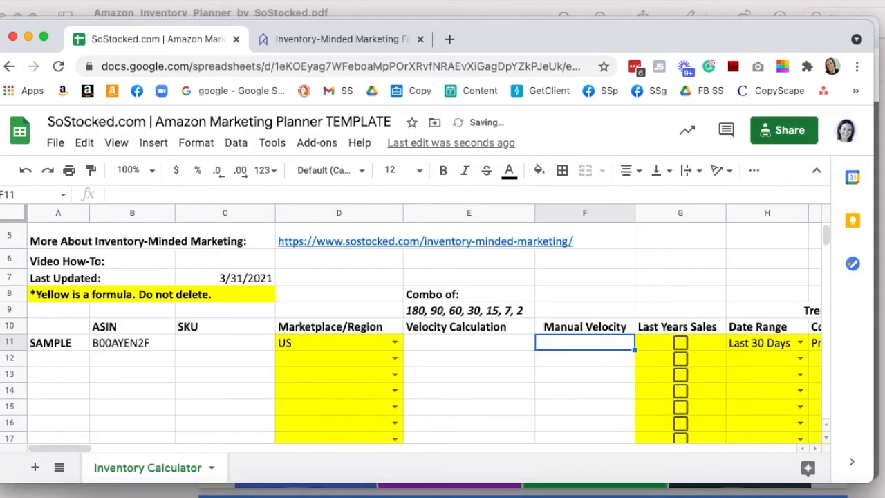
# Tick Last Years Sales for the SAMPLE row of the marketing planner.
pyautogui.press('Tab')
pyautogui.click(680, 343)
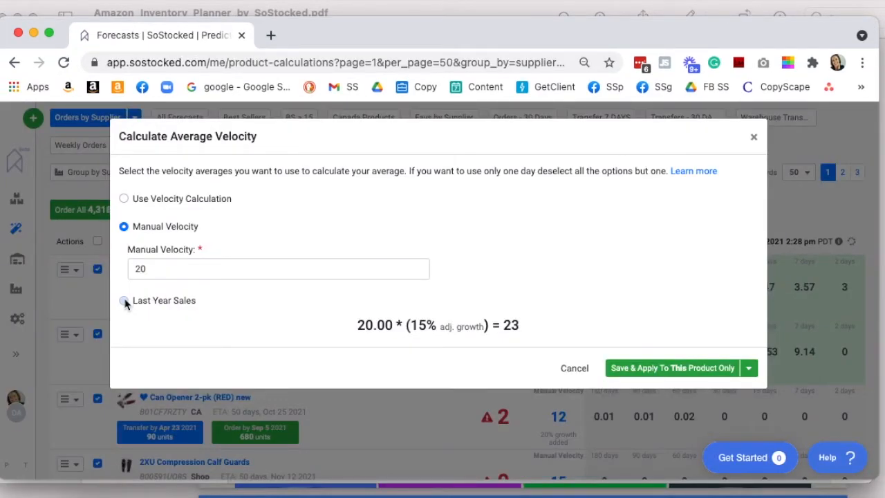
# Choose Last Year Sales for the Stainless Cocktail Shaker's average velocity and review its daily and monthly sales breakdowns.
pyautogui.click(124, 301)
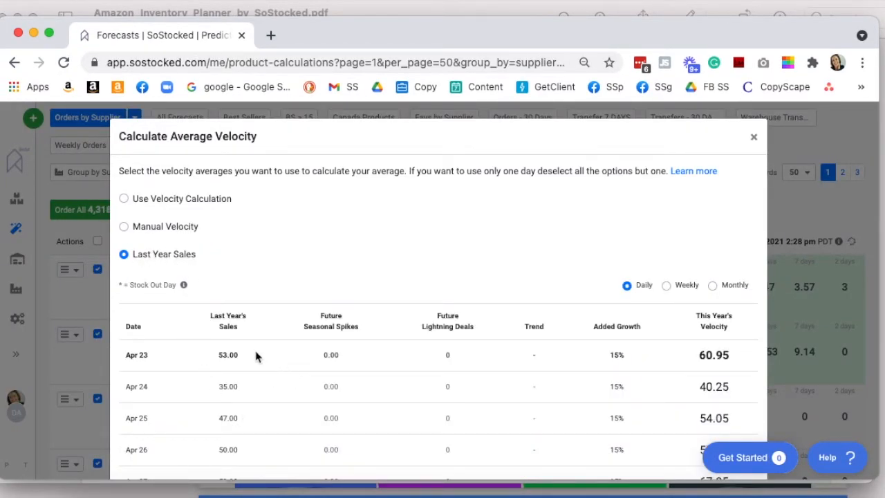
pyautogui.scroll(-3, 588, 395)
pyautogui.scroll(3, 589, 394)
pyautogui.click(713, 285)
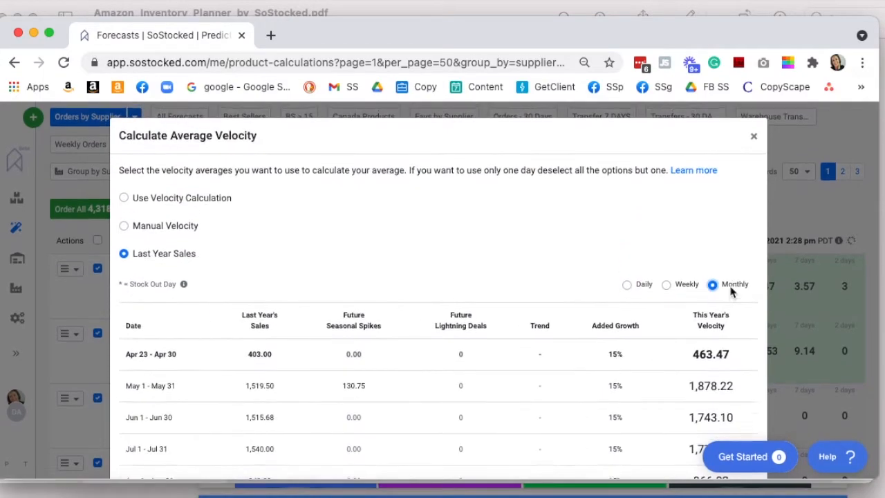
pyautogui.scroll(-5, 731, 291)
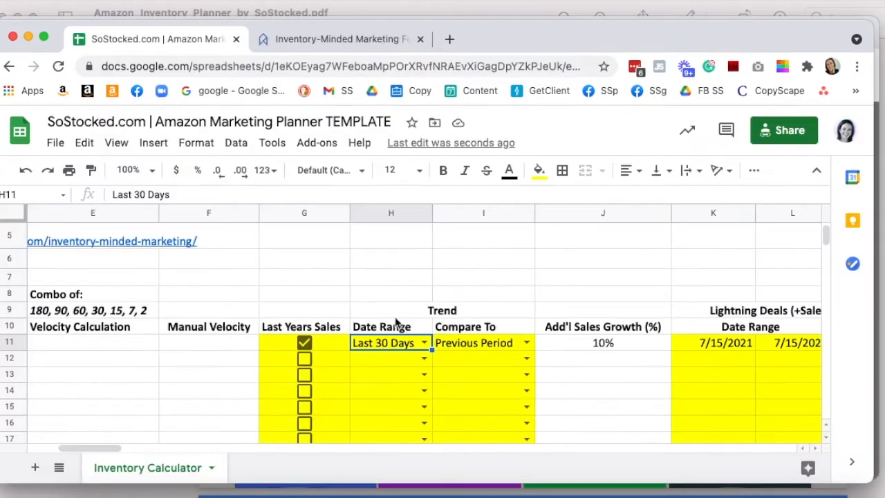
# Switch to the marketing planner and clear the trend's Date Range and Compare To values in the SAMPLE row.
pyautogui.click(446, 315)
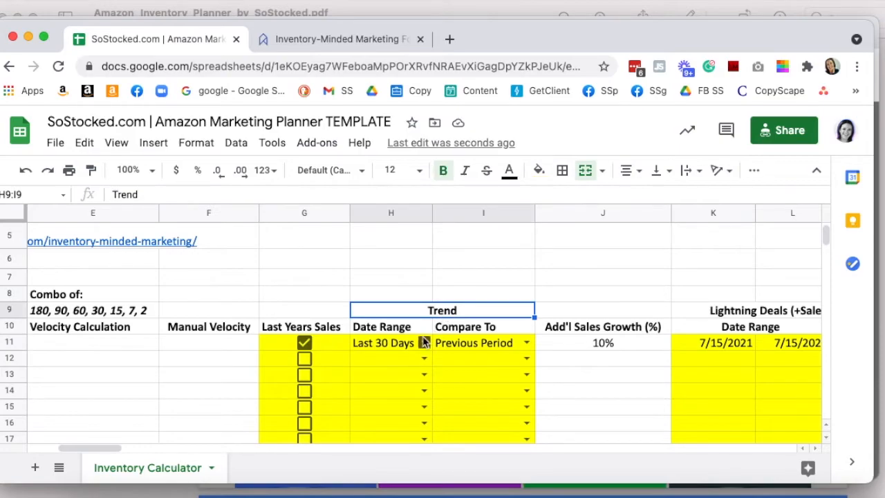
pyautogui.click(404, 351)
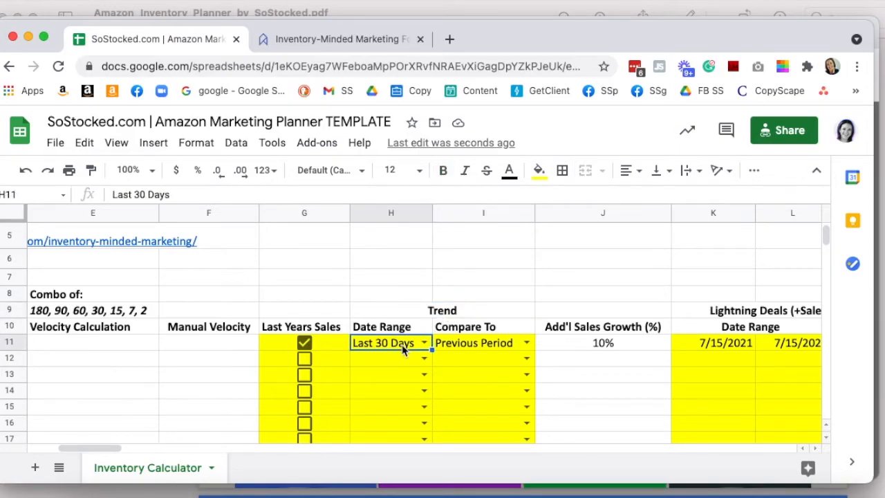
pyautogui.press('Delete')
pyautogui.press('Down')
pyautogui.press('Up')
pyautogui.press('Right')
pyautogui.press('Delete')
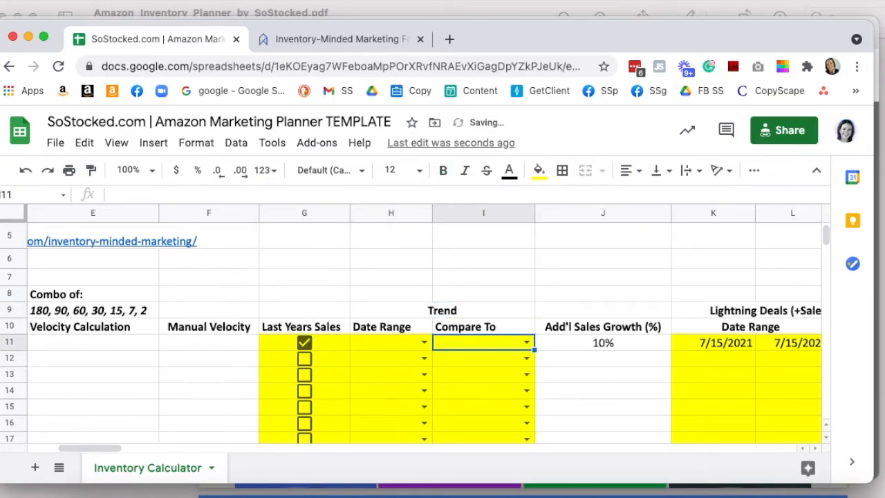
# Examine the choices offered for the trend's Date Range and Compare To in the SAMPLE row.
pyautogui.click(397, 347)
pyautogui.click(422, 342)
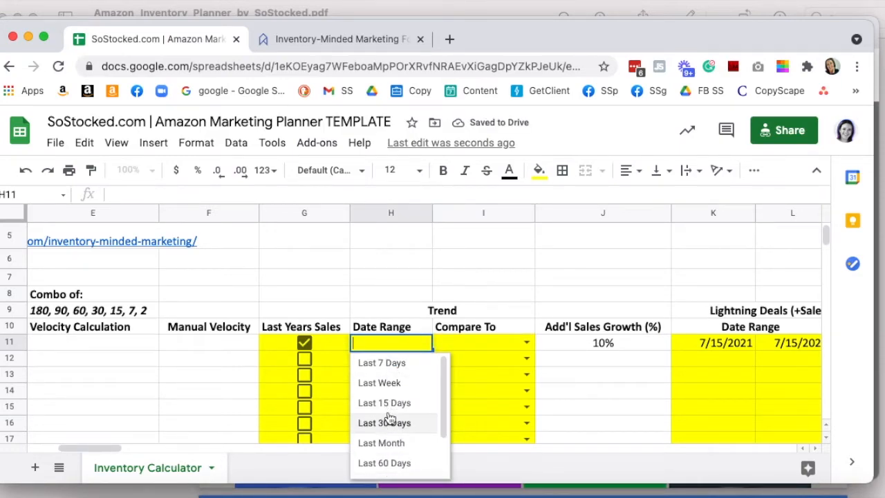
pyautogui.click(484, 347)
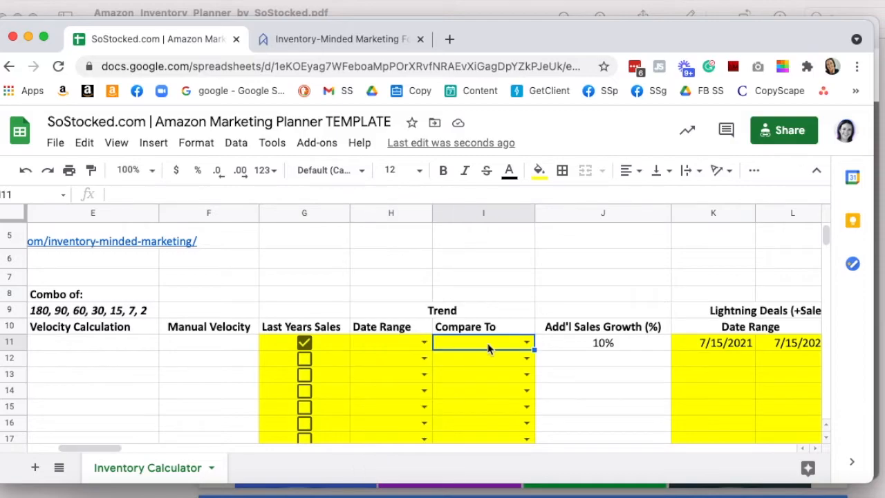
pyautogui.click(528, 342)
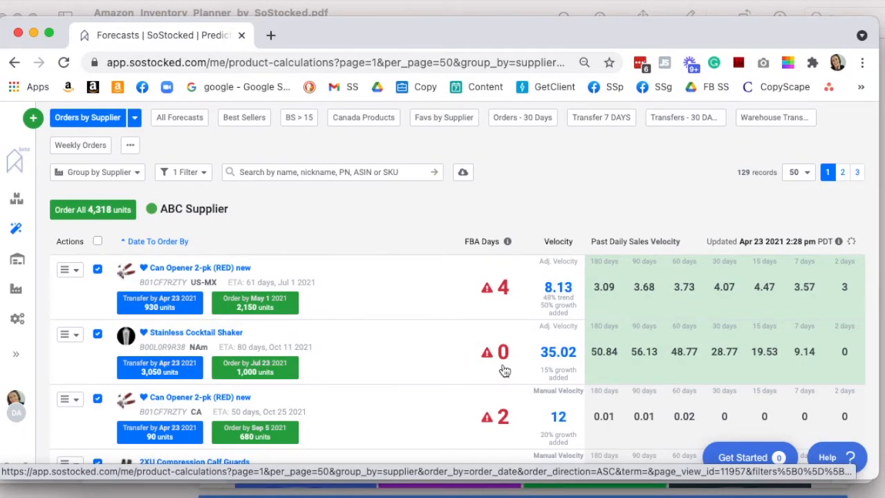
# Switch to SoStocked and open the trend settings from the Stainless Cocktail Shaker's calculation variables.
pyautogui.click(504, 372)
pyautogui.scroll(-5, 112, 369)
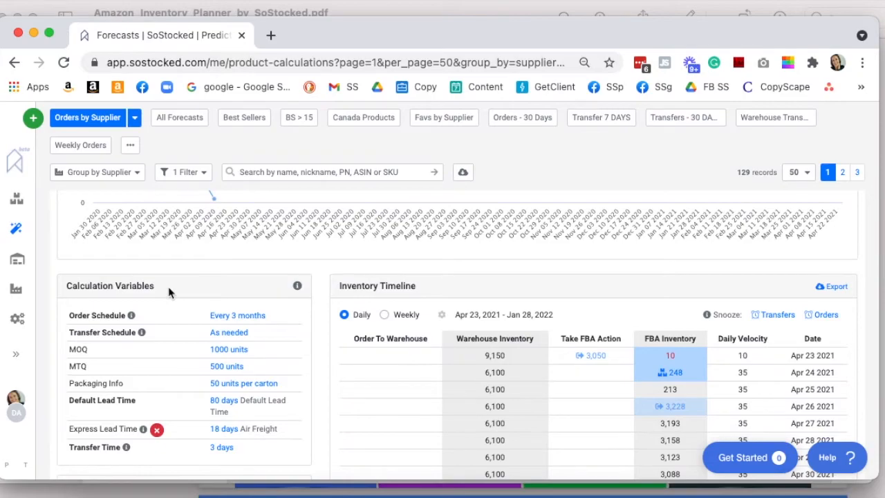
pyautogui.scroll(-2, 169, 292)
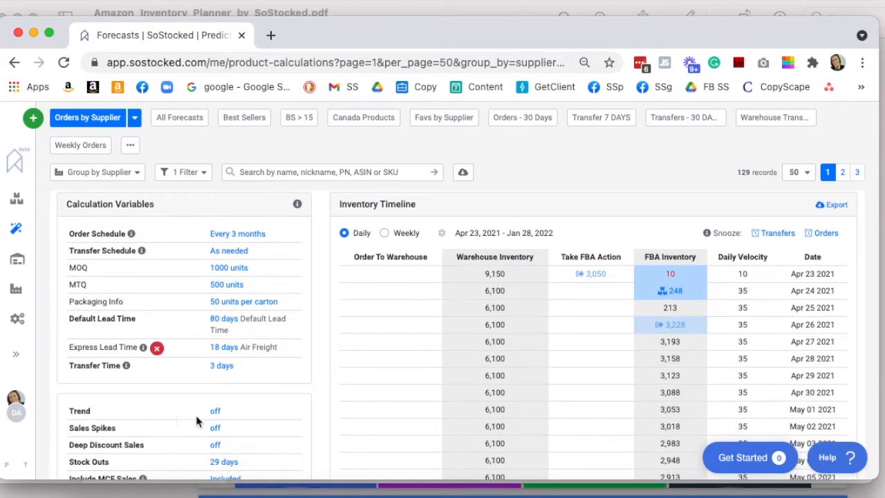
pyautogui.click(217, 413)
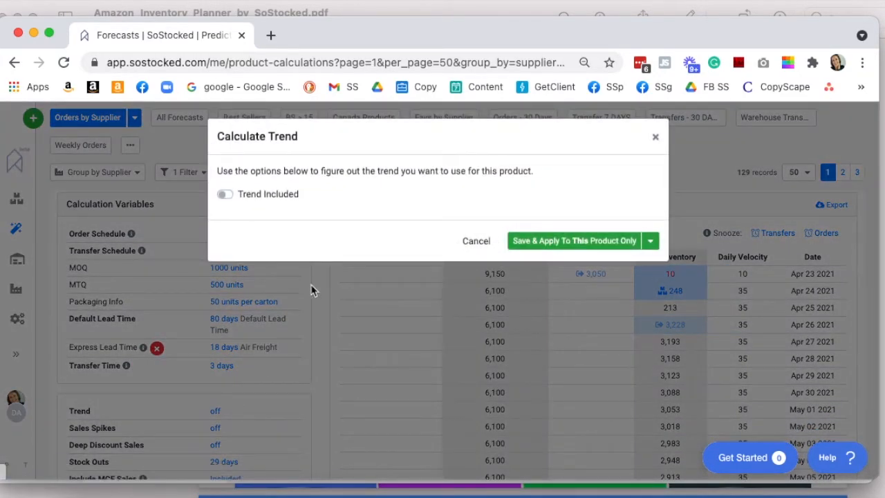
# Include the trend for the Stainless Cocktail Shaker and set its date range to Last 15 Days.
pyautogui.click(259, 195)
pyautogui.click(395, 222)
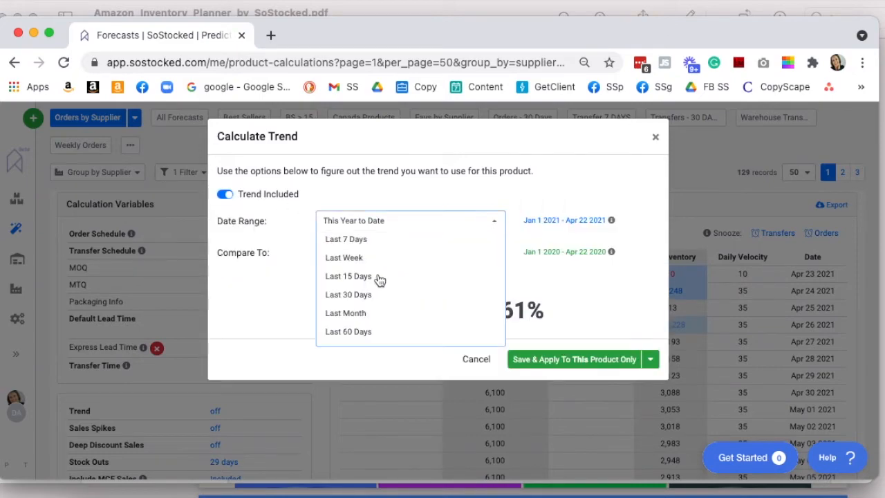
pyautogui.click(380, 277)
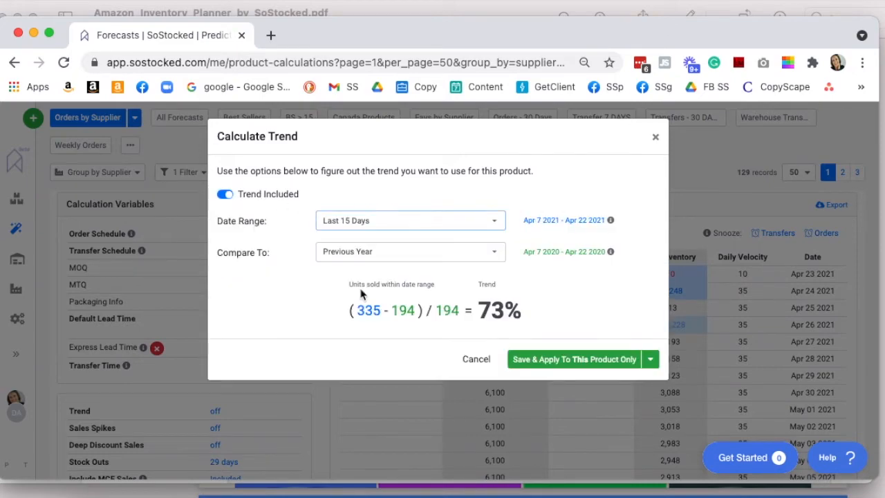
pyautogui.click(356, 222)
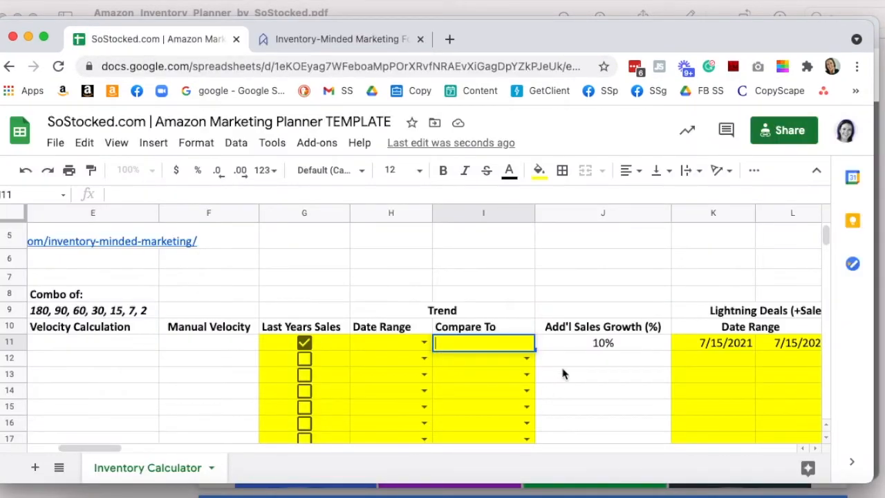
# Check the SAMPLE row's additional sales growth and save 10% as the Stainless Cocktail Shaker's additional growth in SoStocked.
pyautogui.click(572, 358)
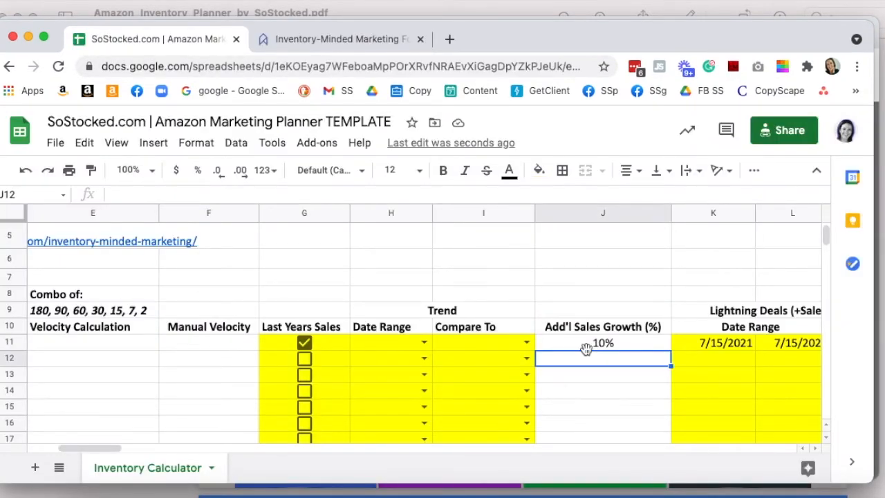
pyautogui.click(586, 345)
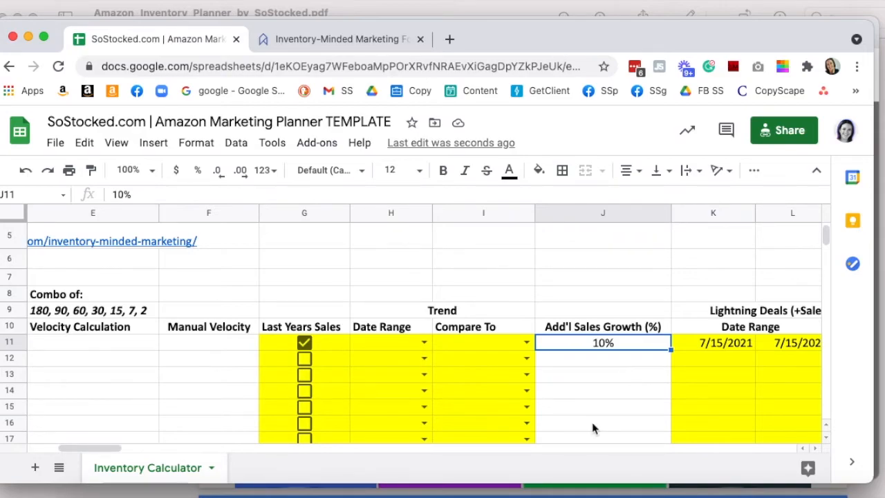
pyautogui.press('super+grave')
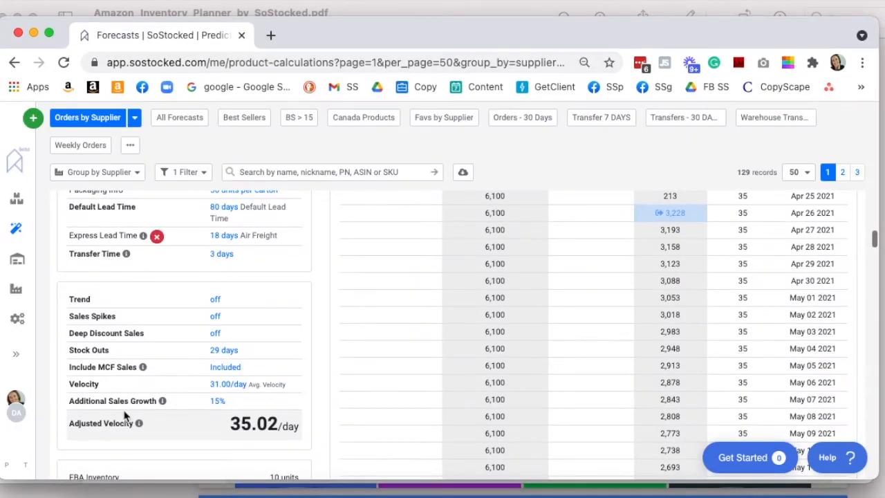
pyautogui.click(216, 401)
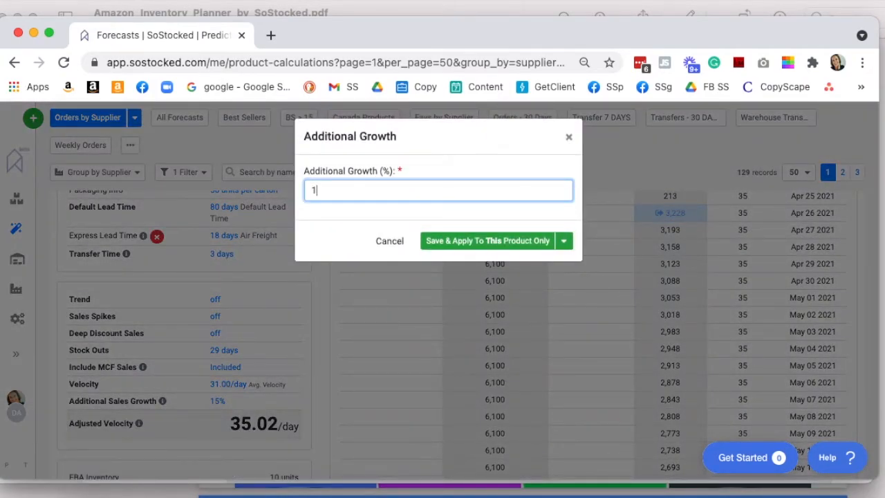
pyautogui.write('10')
pyautogui.click(456, 244)
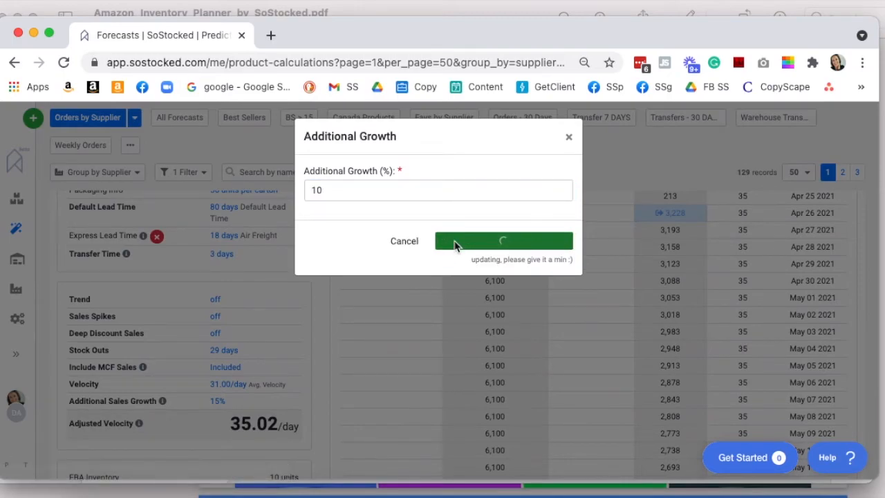
# Switch to the marketing planner and examine the SAMPLE row's lightning deal dates and total units.
pyautogui.press('super+grave')
pyautogui.hscroll(5, 581, 434)
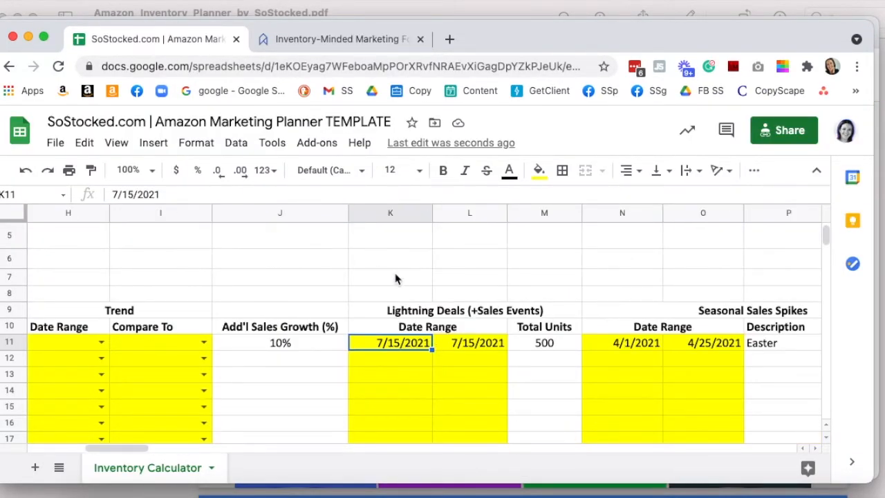
pyautogui.moveTo(548, 348); pyautogui.dragTo(390, 341)
pyautogui.click(395, 341)
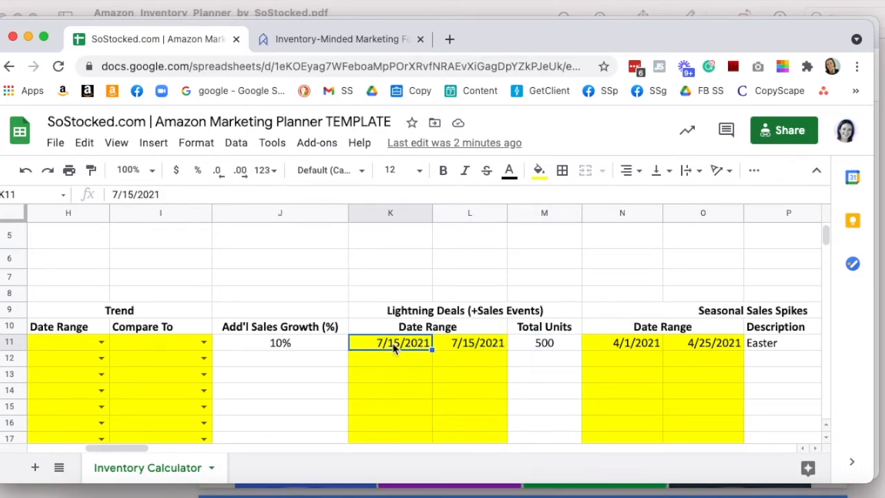
pyautogui.click(475, 349)
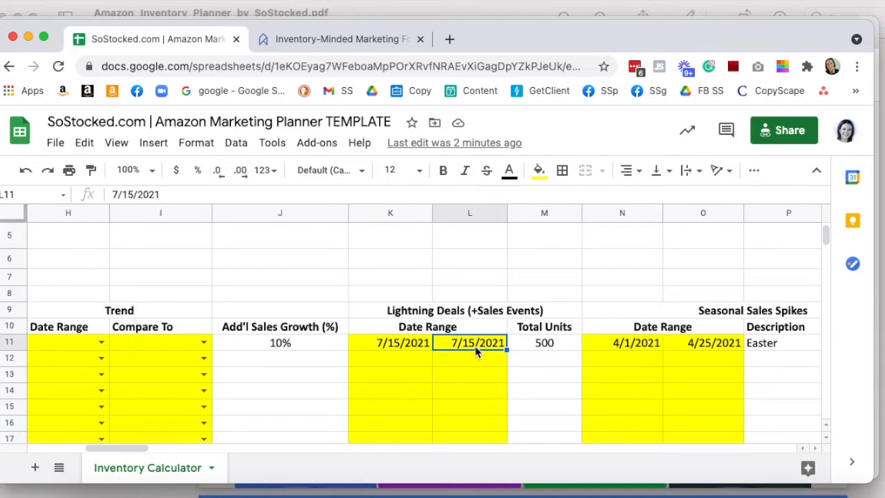
pyautogui.click(387, 348)
# Enter a second lightning deal below the SAMPLE row, from 7/15/2021 to 7/22/2021 with 1000 total units.
pyautogui.click(377, 354)
pyautogui.write('7/15')
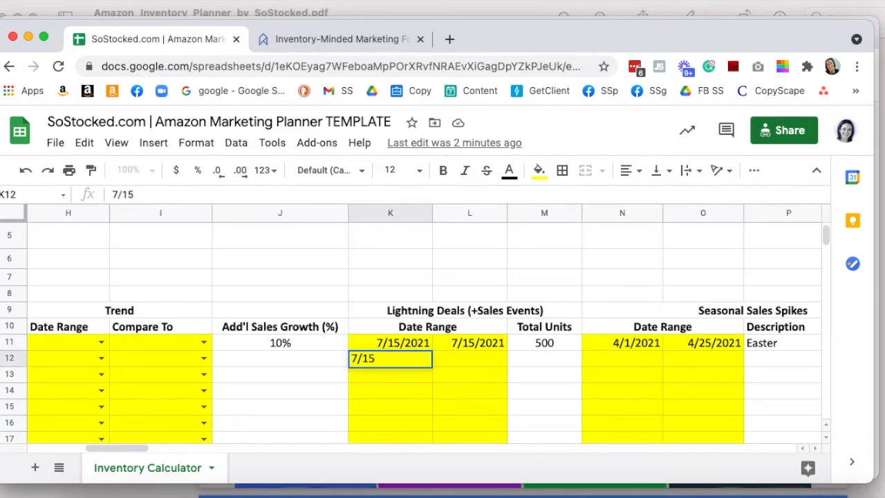
pyautogui.press('Tab')
pyautogui.write('7/')
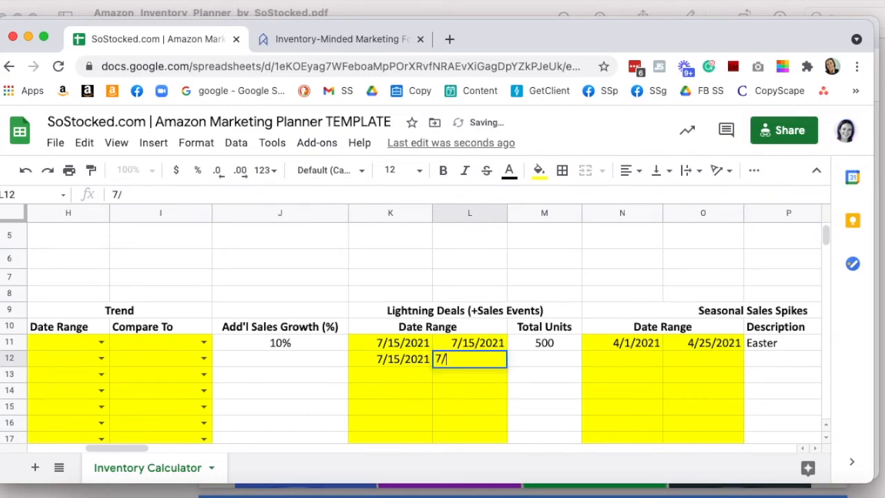
pyautogui.write('22')
pyautogui.press('Return')
pyautogui.press('Up')
pyautogui.press('Right')
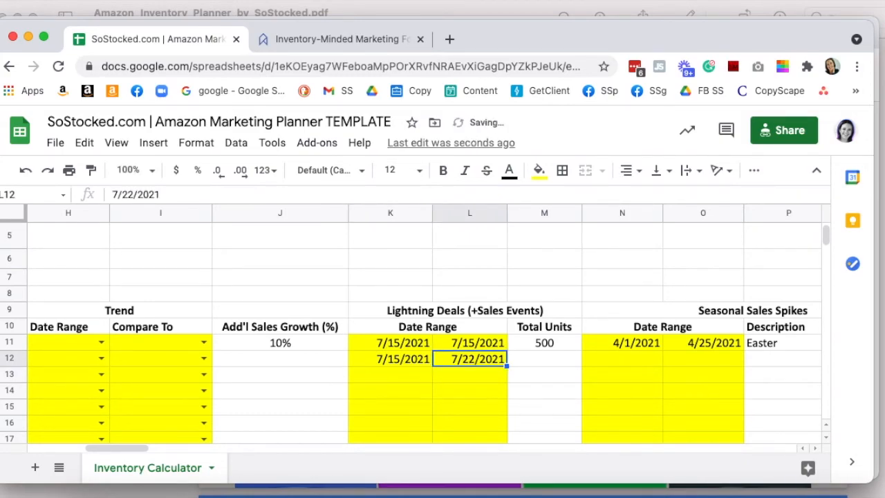
pyautogui.press('Right')
pyautogui.write('1000')
pyautogui.press('Return')
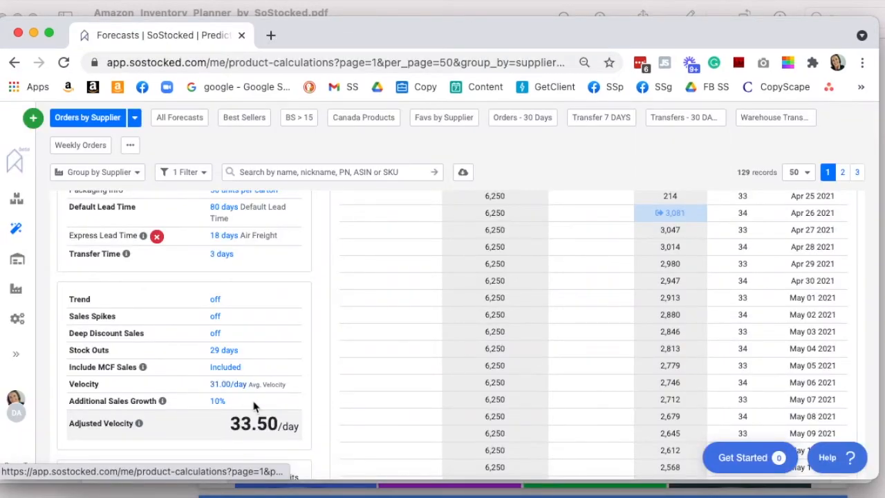
# Add a future lightning deal for the Stainless Cocktail Shaker in SoStocked on Jul 15, 2021 with 500 units and save it.
pyautogui.scroll(-1, 242, 411)
pyautogui.scroll(-2, 244, 412)
pyautogui.click(212, 413)
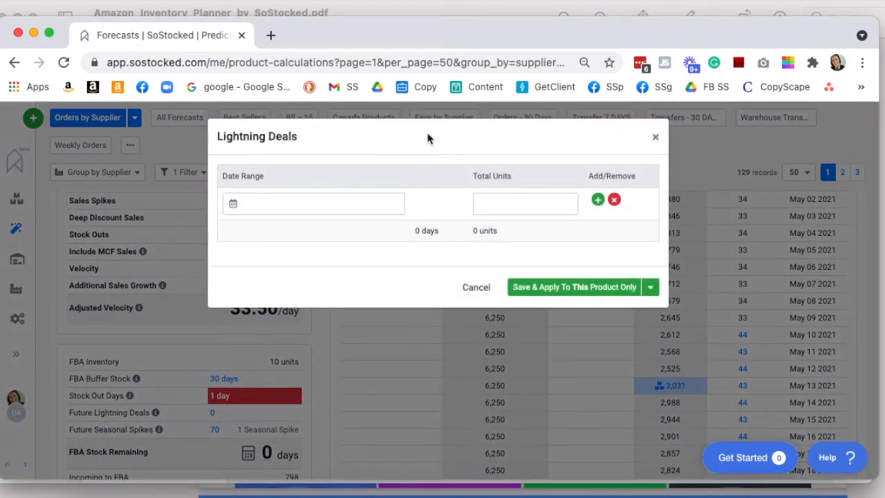
pyautogui.click(287, 207)
pyautogui.click(490, 234)
pyautogui.click(490, 234)
pyautogui.click(432, 290)
pyautogui.click(433, 290)
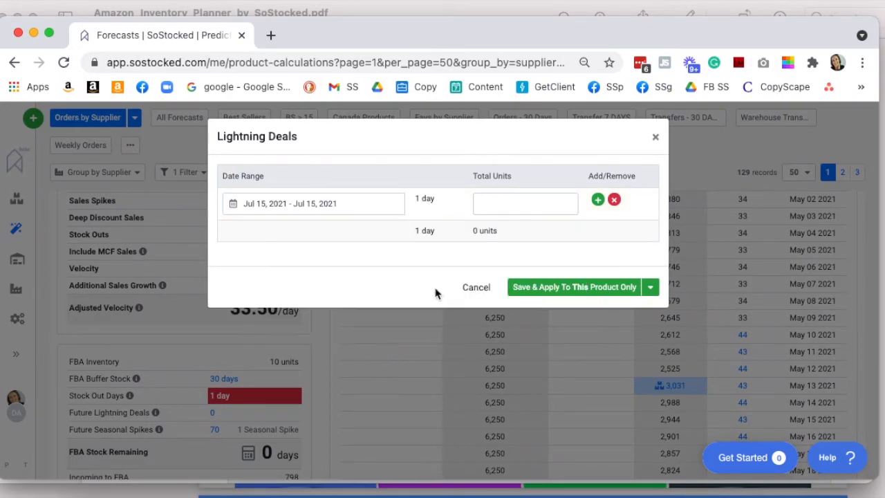
pyautogui.click(514, 200)
pyautogui.write('500')
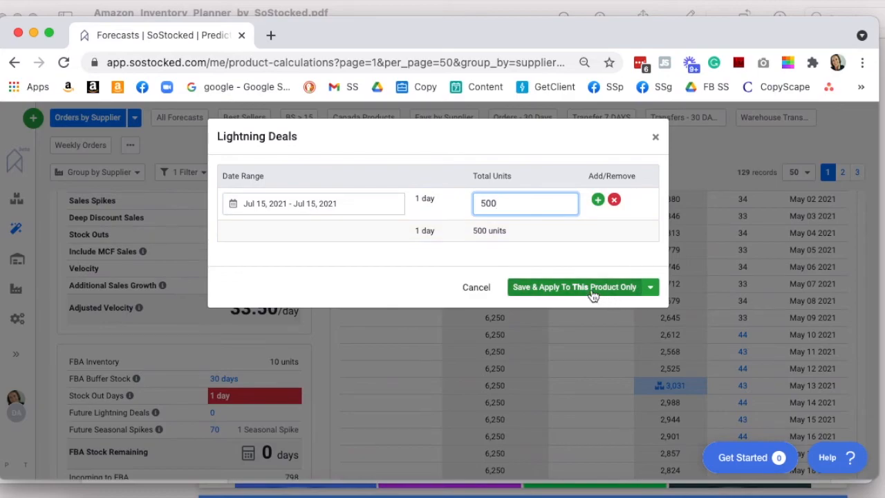
pyautogui.click(593, 296)
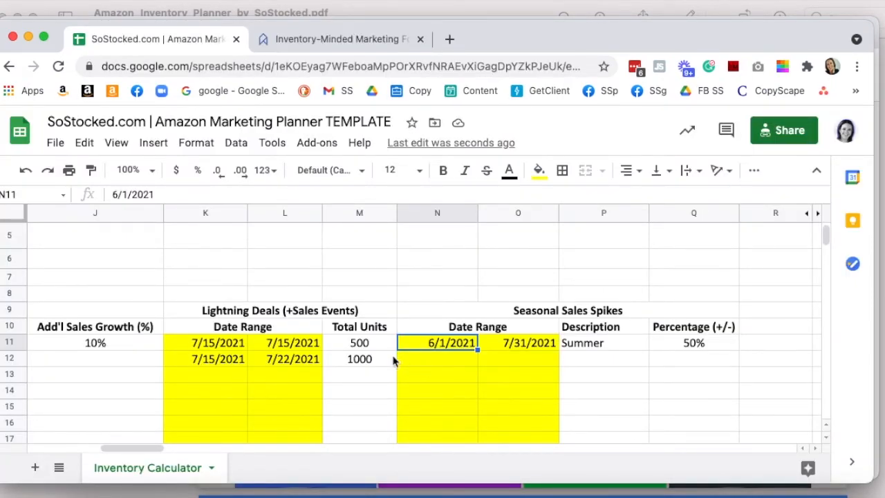
# Check the SAMPLE row's seasonal spike end date and percentage, and switch to the SoStocked forecasts.
pyautogui.press('Tab')
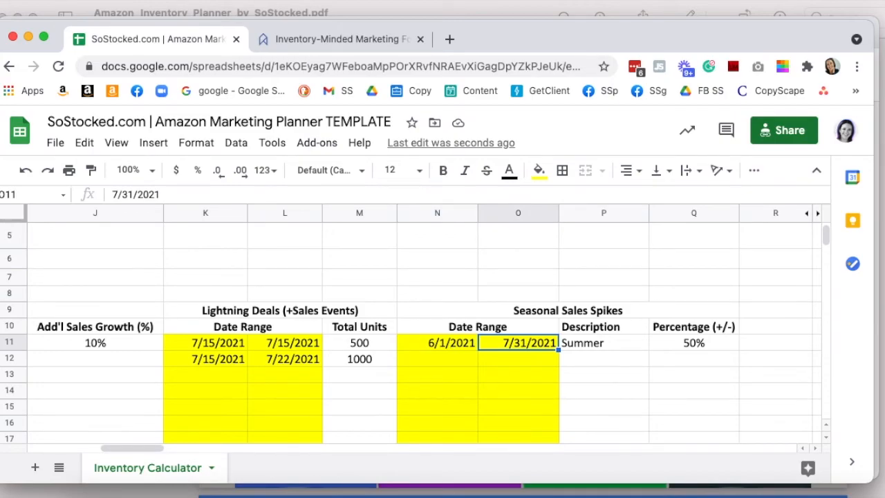
pyautogui.click(693, 343)
pyautogui.press('super+grave')
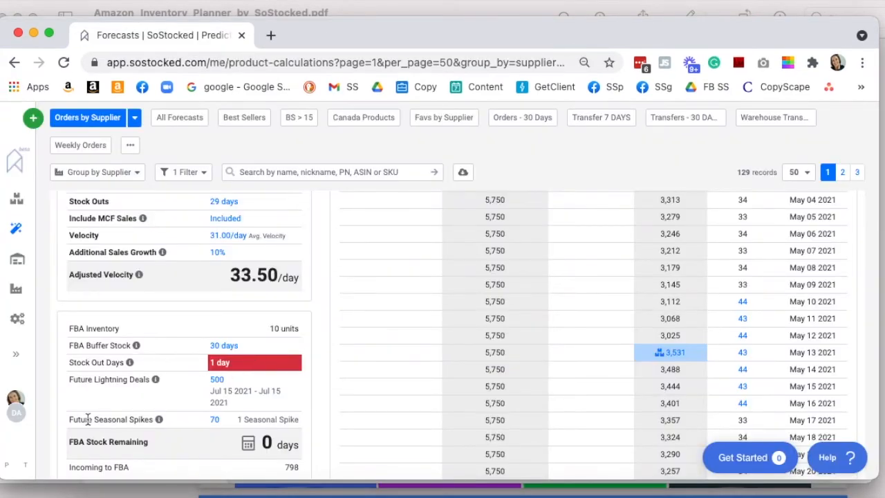
# Open the product's future seasonal spikes and set the existing spike's date range to Jun 01, 2021 through Jul 31, 2021.
pyautogui.click(215, 421)
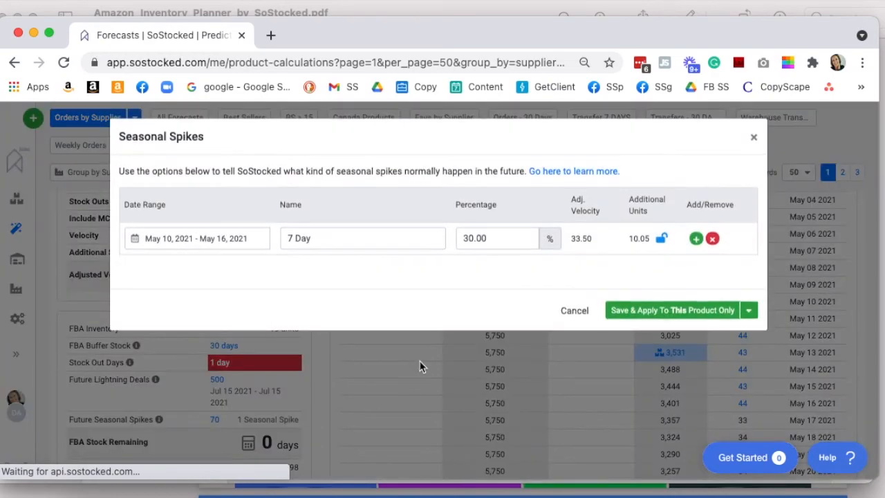
pyautogui.click(166, 240)
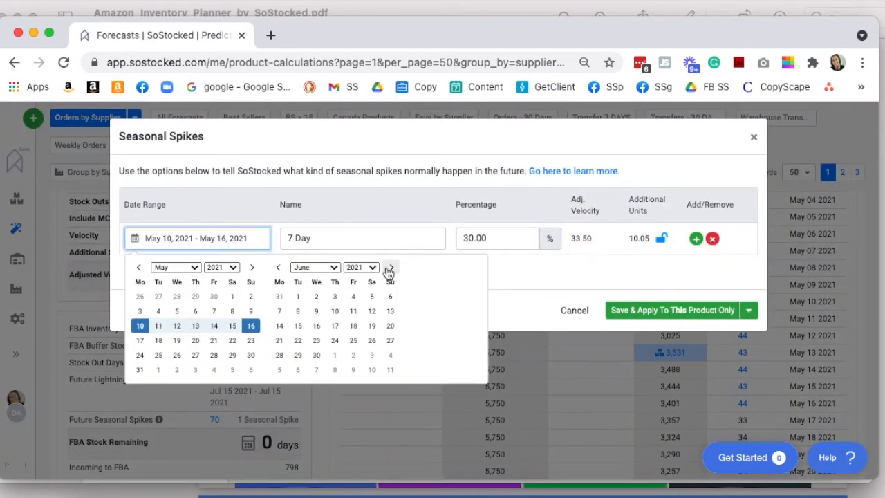
pyautogui.click(298, 296)
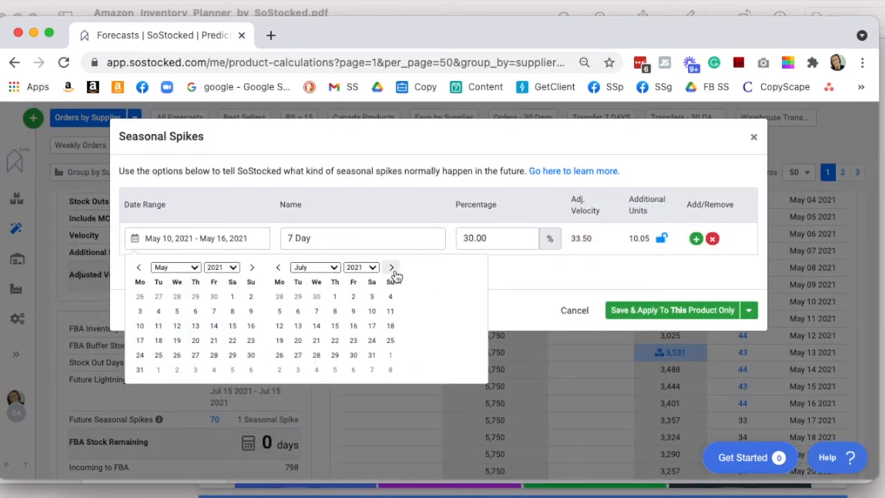
pyautogui.click(391, 268)
pyautogui.click(372, 354)
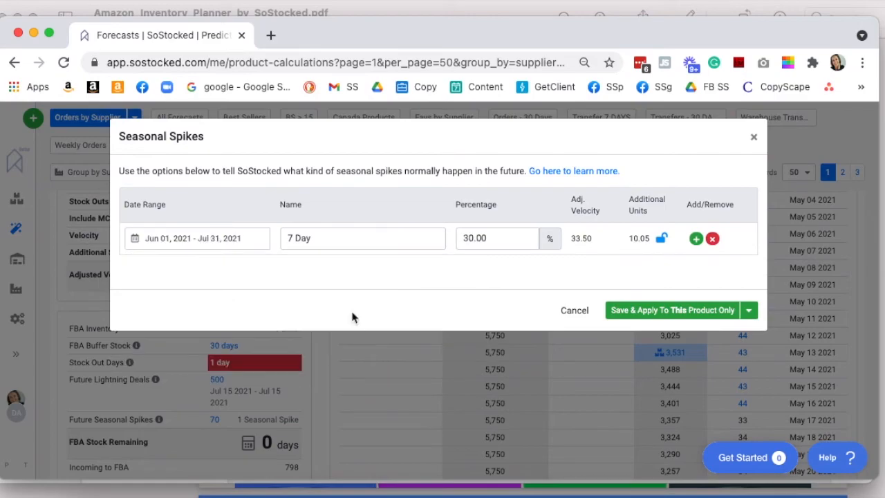
# Rename the seasonal spike as Summer and set its percentage to 50%.
pyautogui.doubleClick(351, 244)
pyautogui.press('BackSpace')
pyautogui.press('BackSpace')
pyautogui.press('BackSpace')
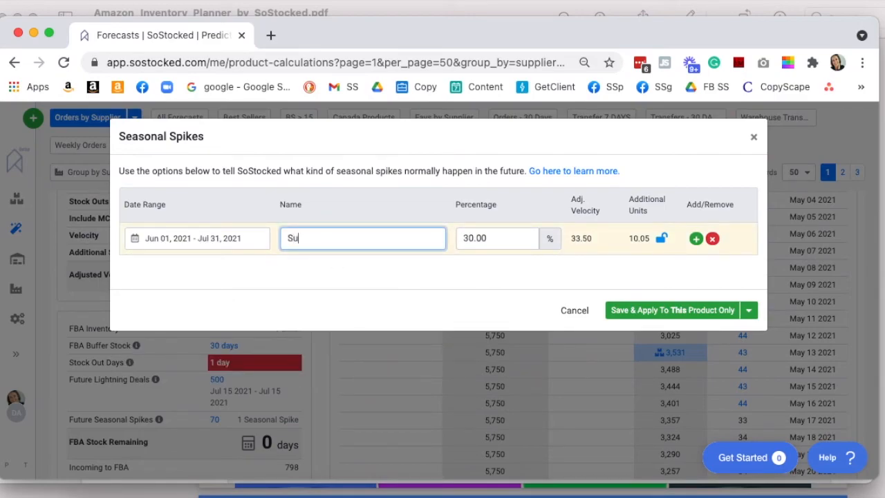
pyautogui.doubleClick(502, 238)
pyautogui.write('50')
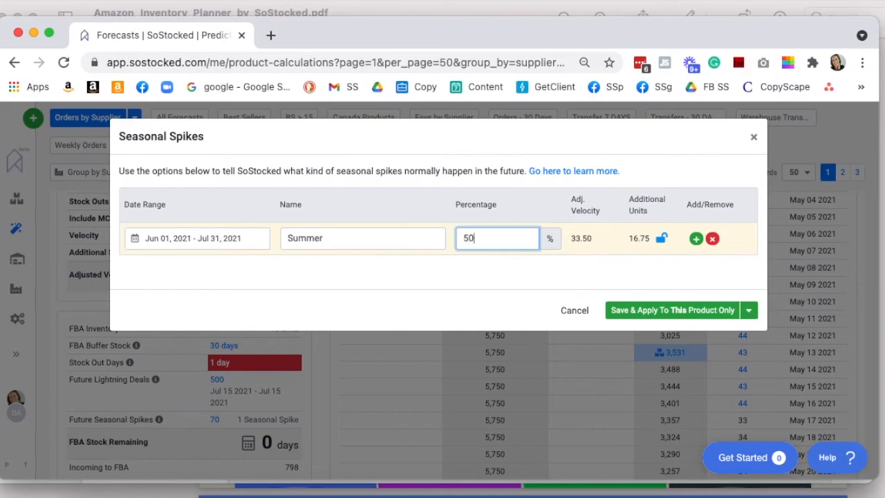
# Add another seasonal spike entry below Summer and start entering its percentage.
pyautogui.click(695, 239)
pyautogui.click(491, 270)
pyautogui.write('2')
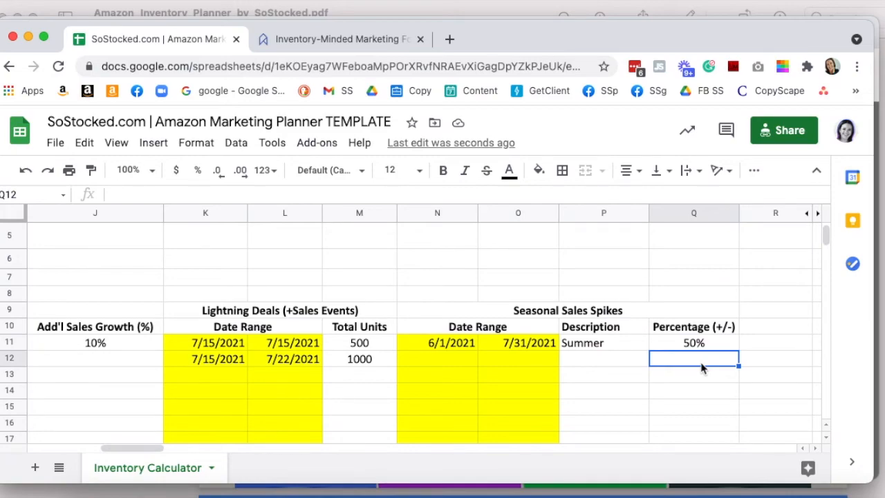
# Switch to the marketing planner and enter -25% as the seasonal spike percentage in the row below Summer.
pyautogui.write('-25')
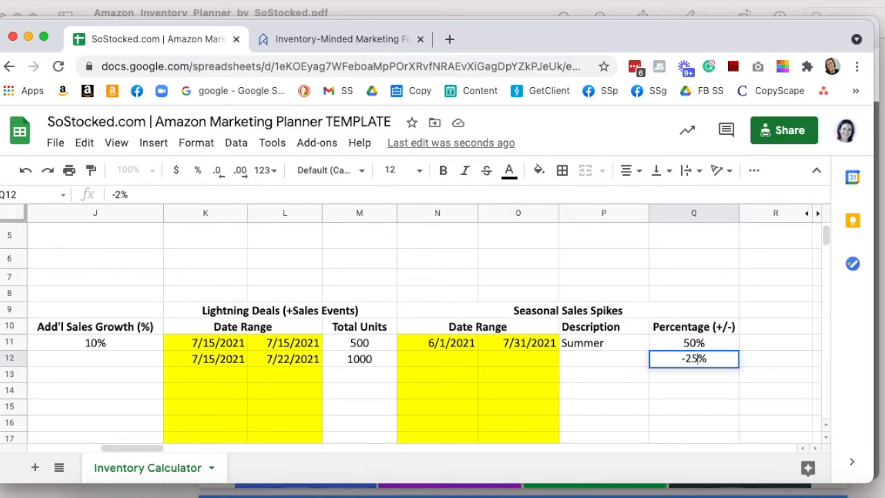
pyautogui.press('Return')
# Examine the second lightning deal's date range and total units, and return to the ASIN column.
pyautogui.click(362, 353)
pyautogui.moveTo(217, 362); pyautogui.dragTo(444, 366)
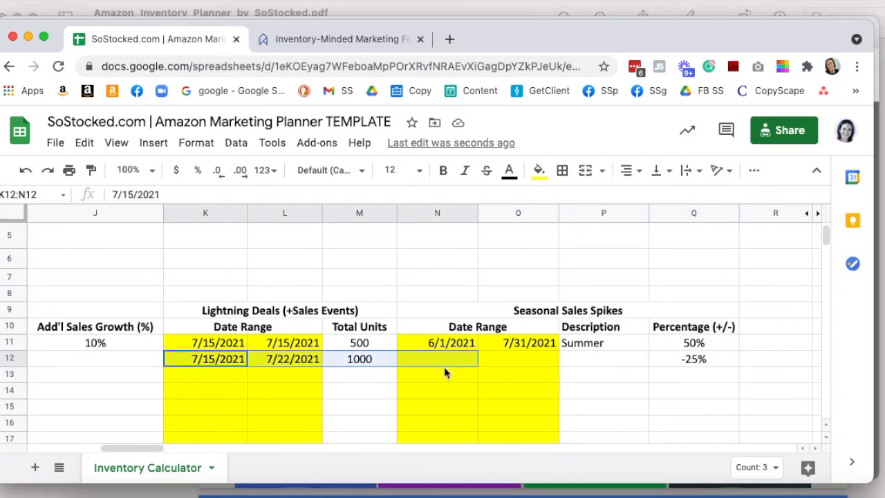
pyautogui.click(288, 360)
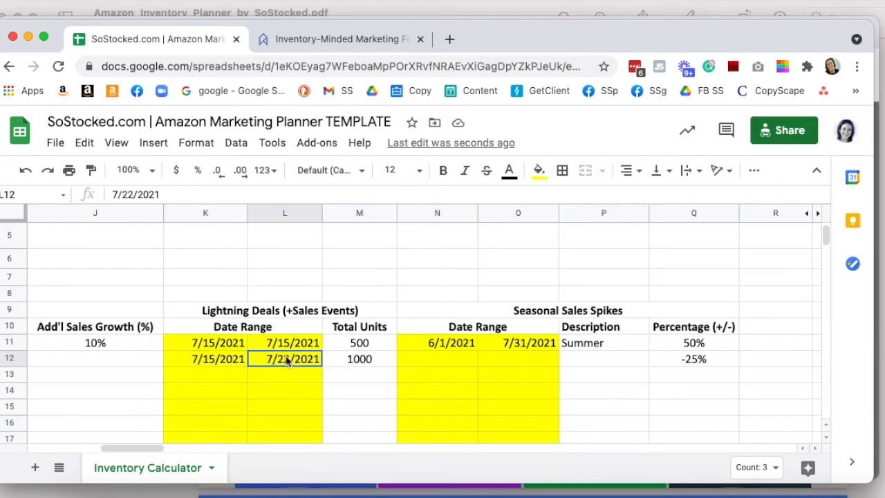
pyautogui.click(358, 361)
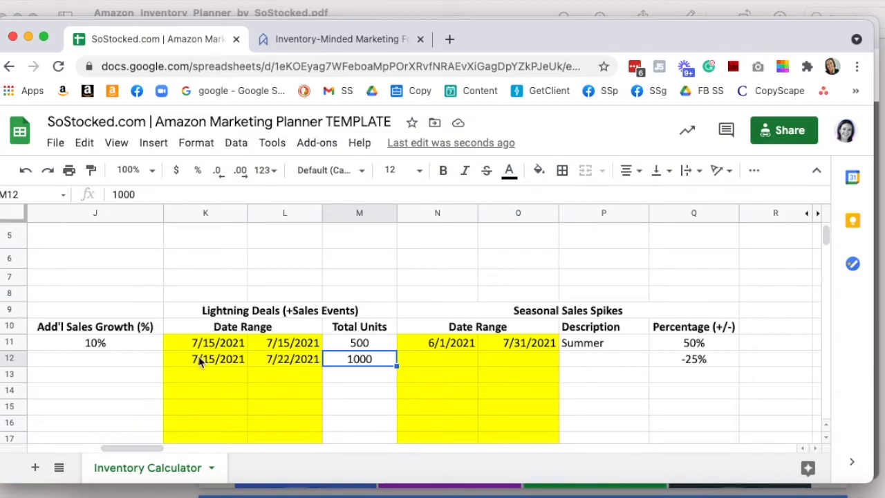
pyautogui.hscroll(-10, 199, 363)
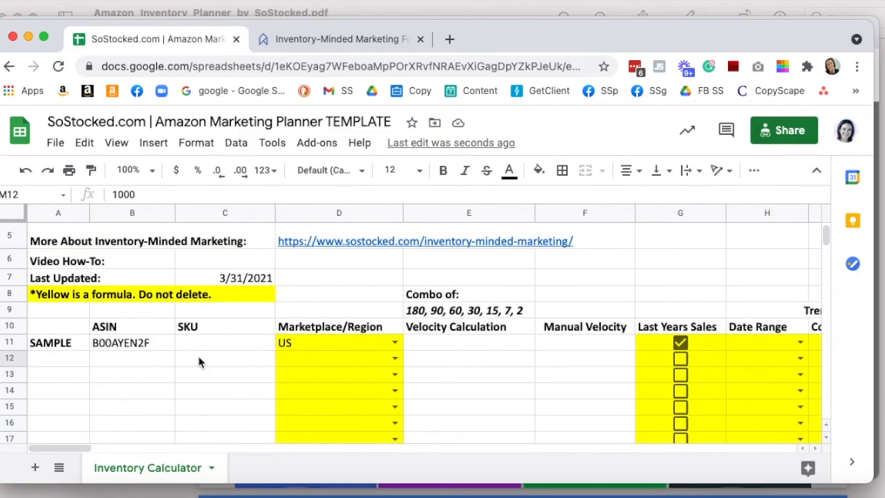
pyautogui.click(108, 357)
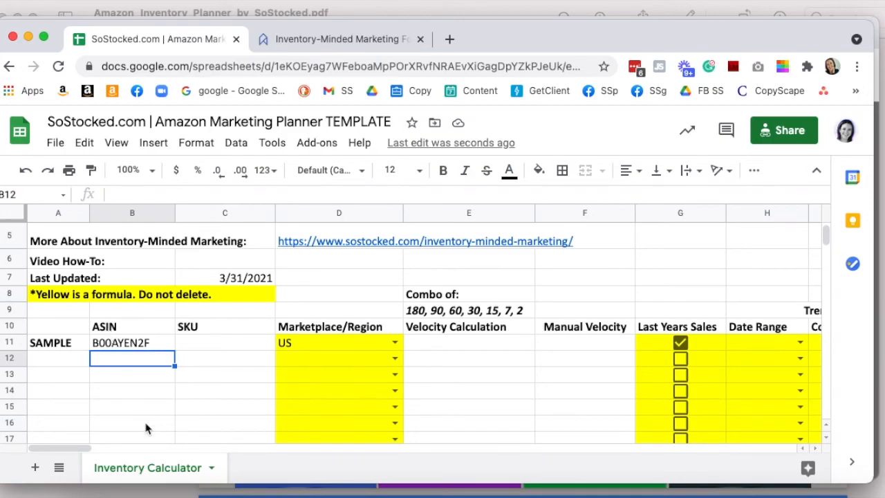
pyautogui.write('B00AYEN2F')
pyautogui.press('Delete')
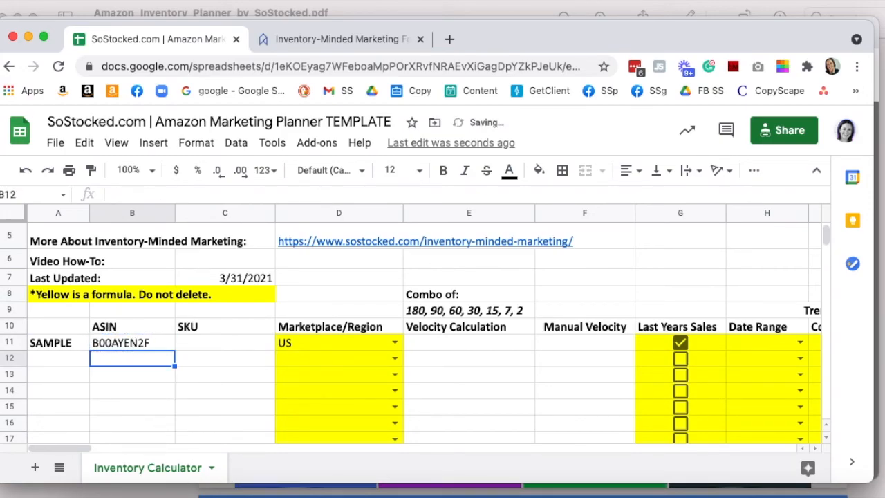
pyautogui.write('same')
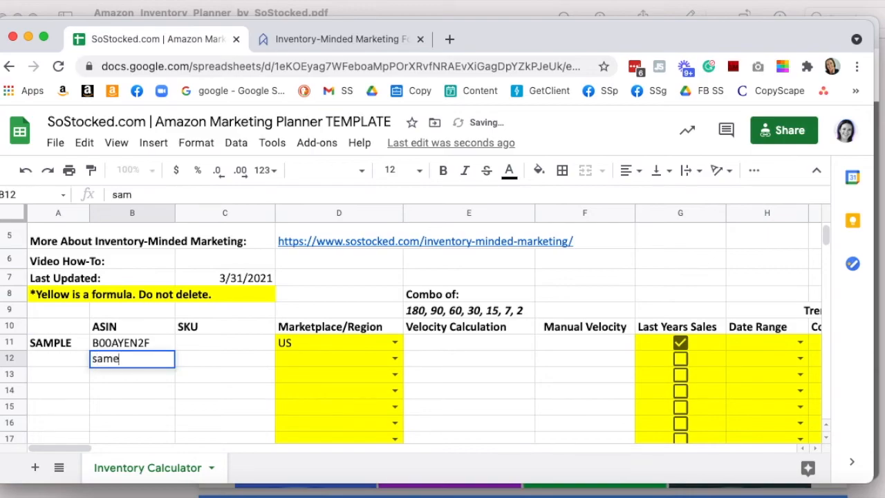
pyautogui.press('Escape')
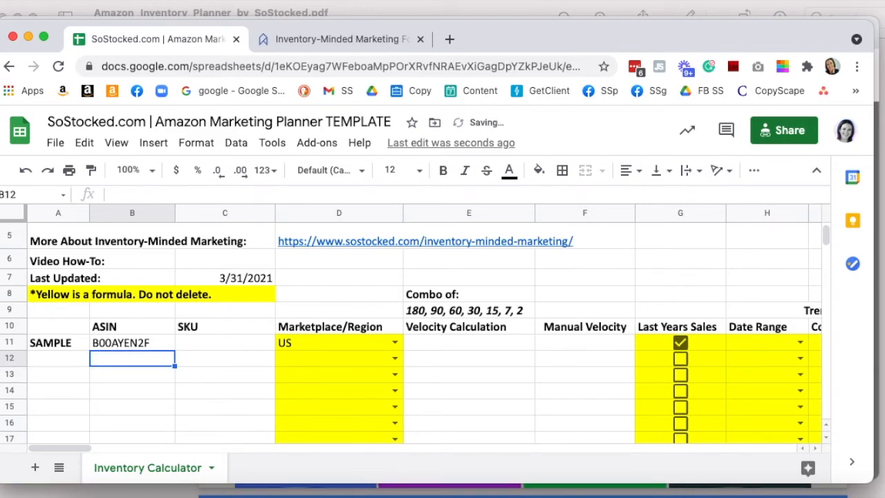
pyautogui.press('Down')
pyautogui.press('Down')
pyautogui.press('Up')
pyautogui.press('Up')
pyautogui.press('Up')
pyautogui.press('Down')
pyautogui.press('Down')
pyautogui.press('Down')
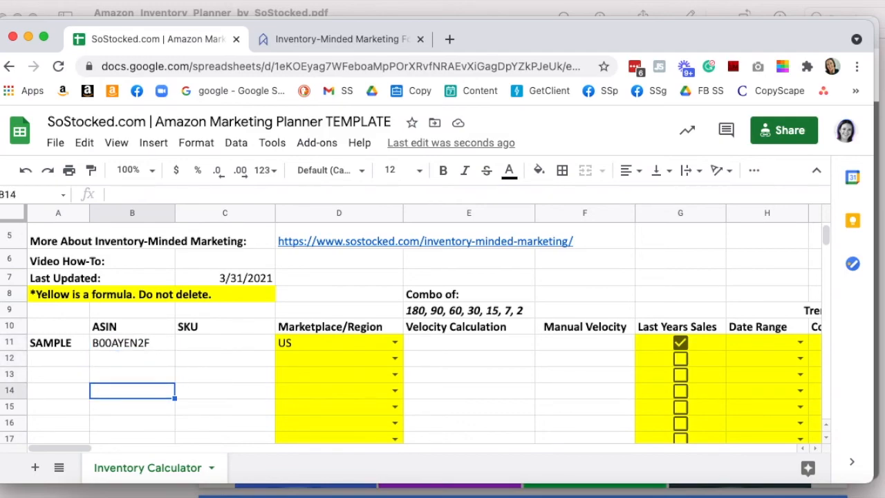
pyautogui.press('Up')
pyautogui.press('Up')
pyautogui.press('Up')
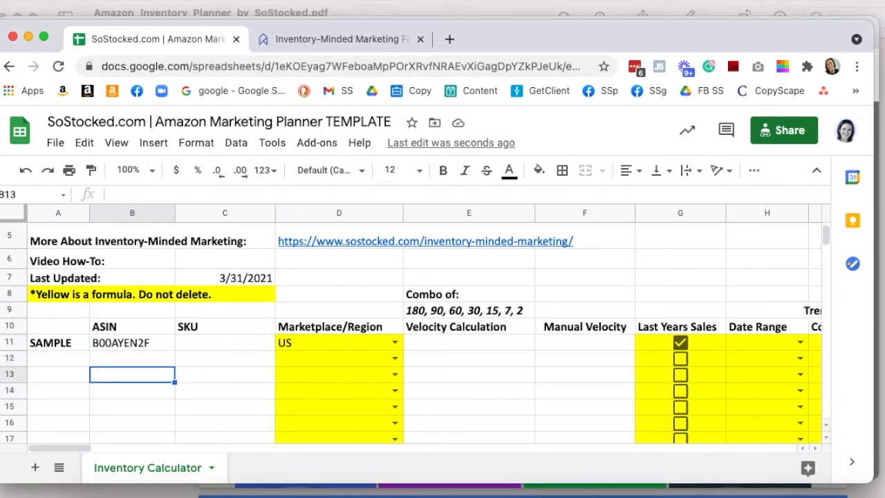
# Enter "same" as the ASIN below the SAMPLE row and copy it into the two rows beneath it.
pyautogui.press('Down')
pyautogui.write('same')
pyautogui.press('Return')
pyautogui.press('Up')
pyautogui.press('super+c')
pyautogui.press('Down')
pyautogui.press('super+v')
pyautogui.press('Down')
pyautogui.press('super+v')
pyautogui.press('Down')
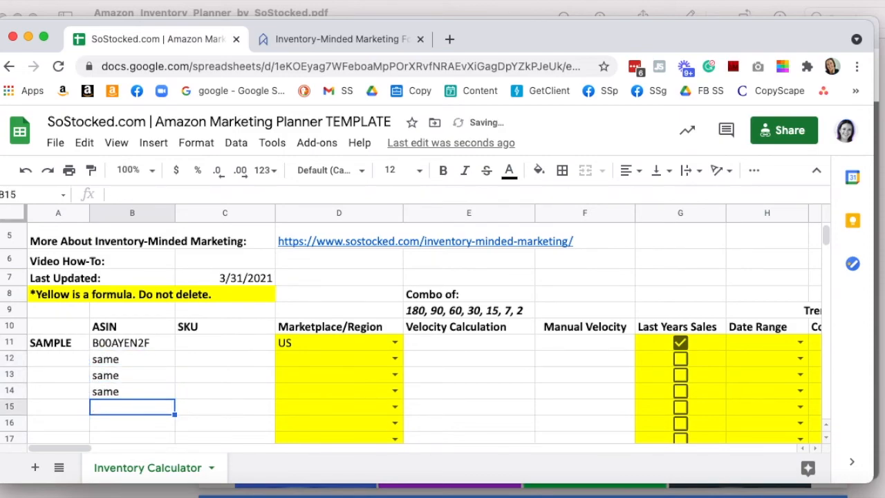
# Enter B00AY32SD as a new product's ASIN in row 15, below the three "same" rows.
pyautogui.press('Up')
pyautogui.press('Up')
pyautogui.press('Up')
pyautogui.press('Up')
pyautogui.press('super+c')
pyautogui.press('Down')
pyautogui.press('Down')
pyautogui.press('Down')
pyautogui.press('Down')
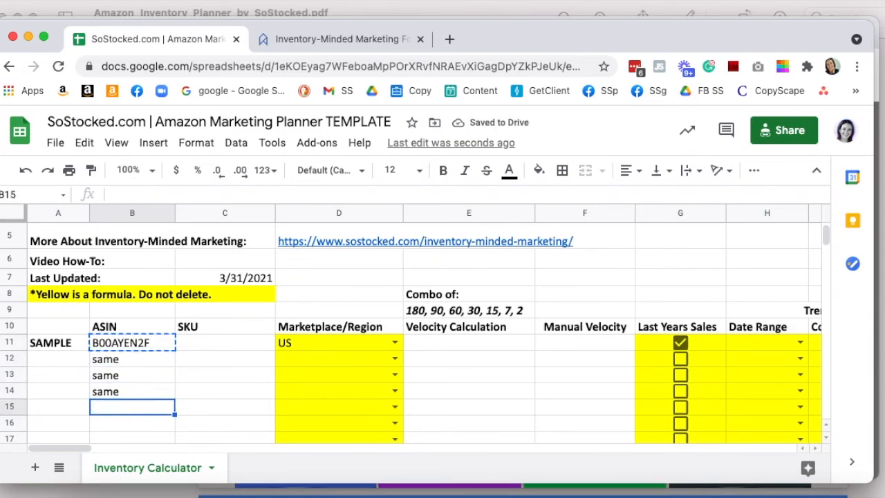
# Set the marketplace of ASIN B00AY32SD to MX and go to that row's Last Years Sales checkbox.
pyautogui.click(381, 411)
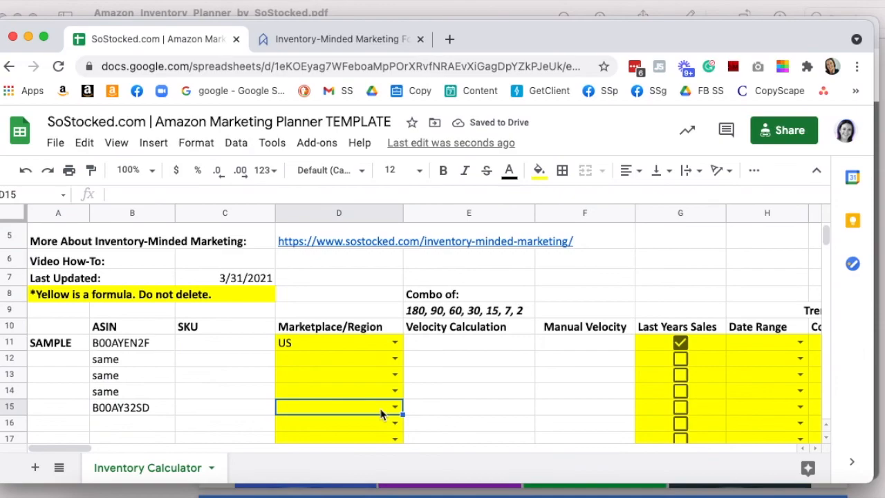
pyautogui.click(395, 408)
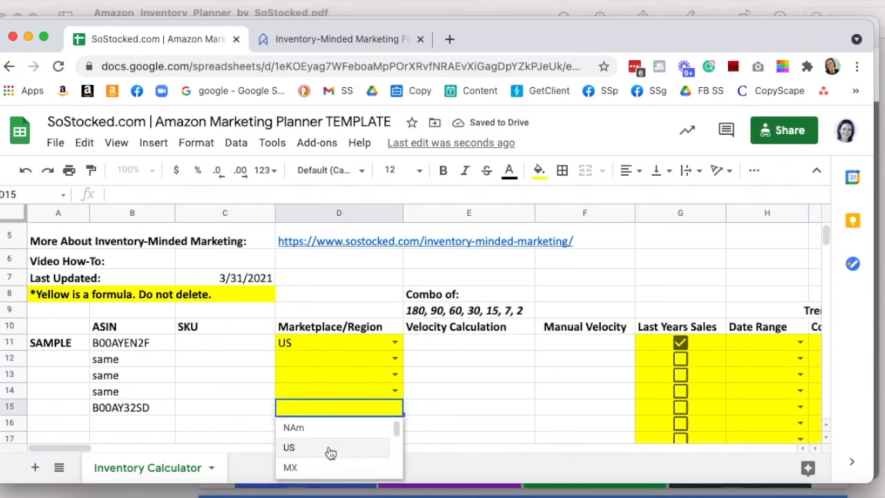
pyautogui.click(325, 464)
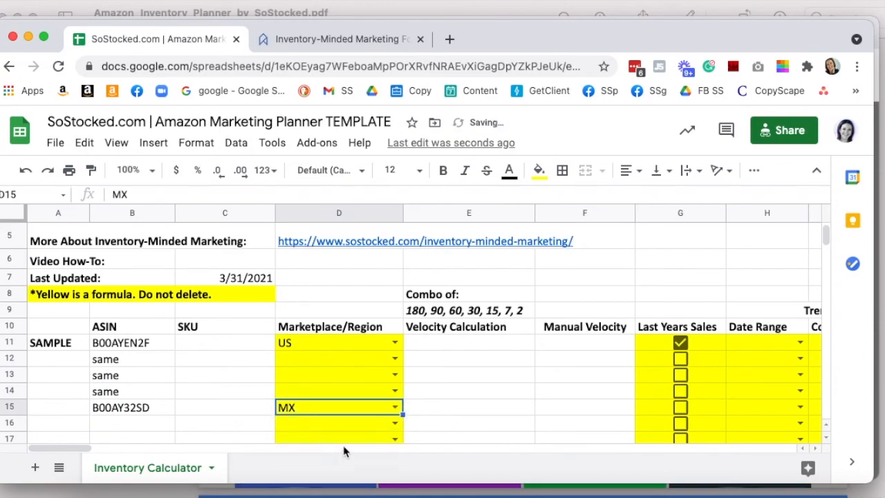
pyautogui.press('Right')
pyautogui.press('Right')
pyautogui.press('Right')
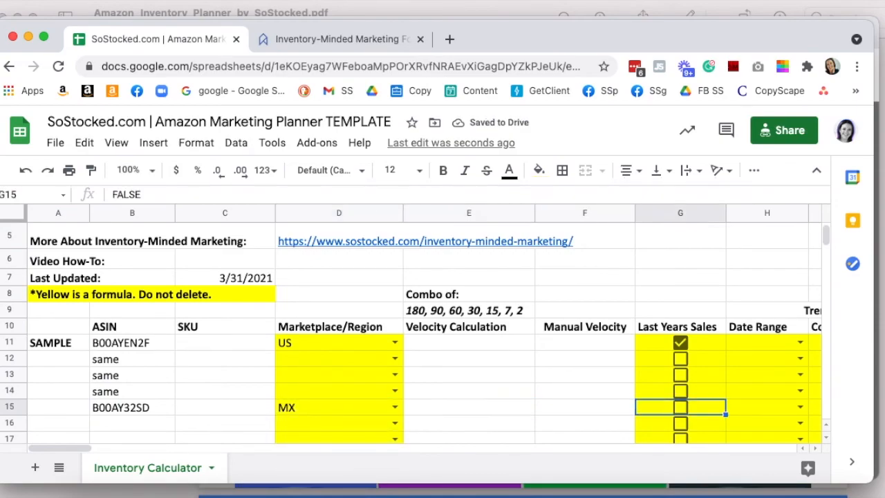